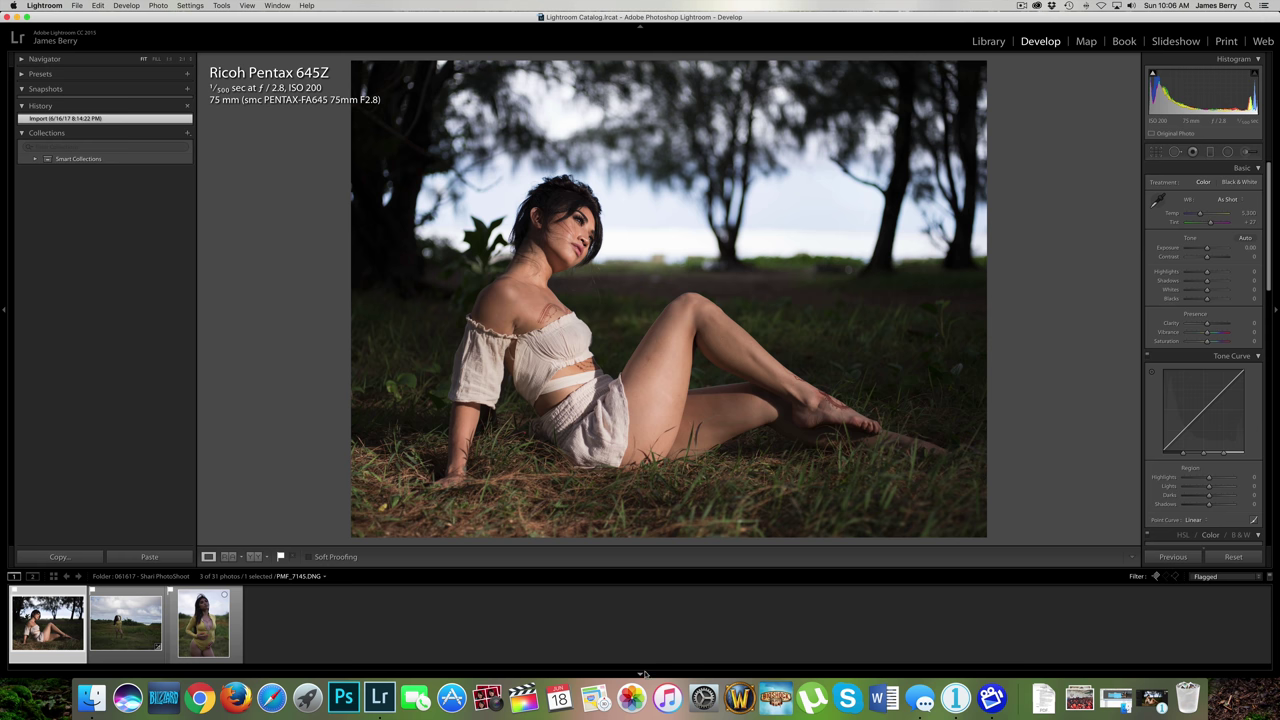
Step: Hide the filmstrip to enlarge the photo, and shift the window partly off-screen to make room for a comparison
{"action": "left_click", "coordinate": [640, 676]}
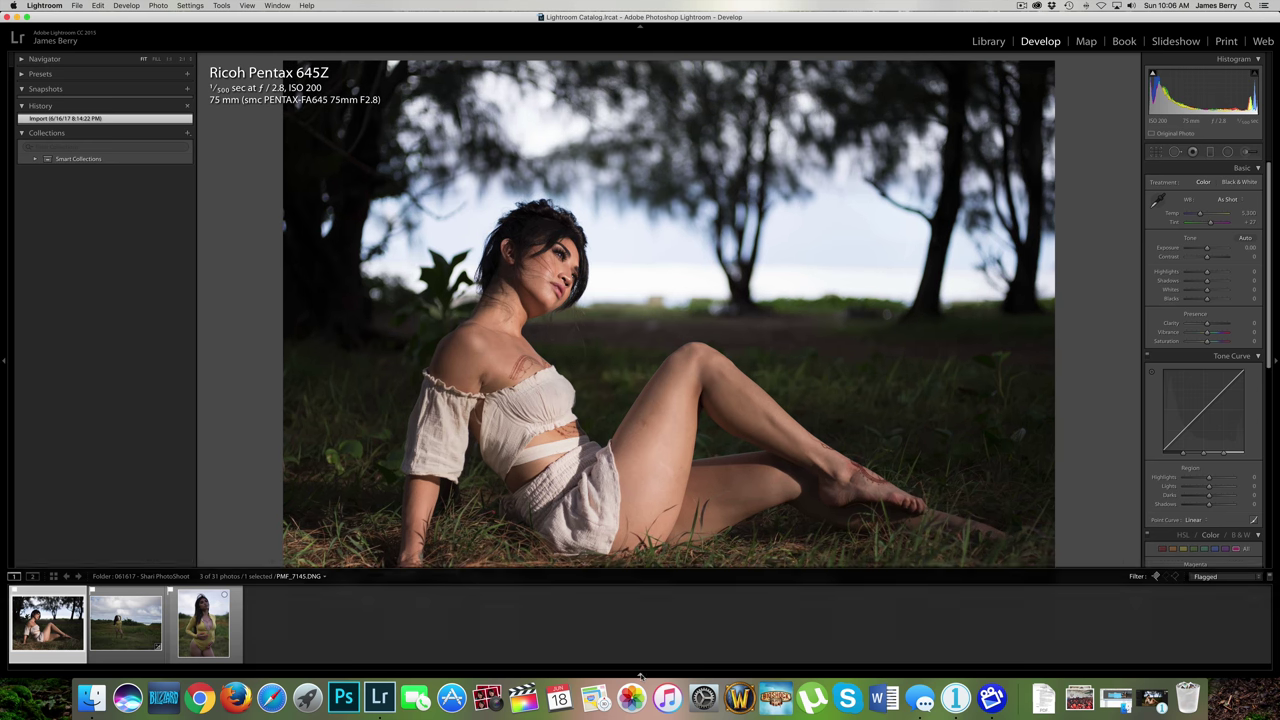
{"action": "left_click_drag", "start_coordinate": [891, 20], "coordinate": [731, 20]}
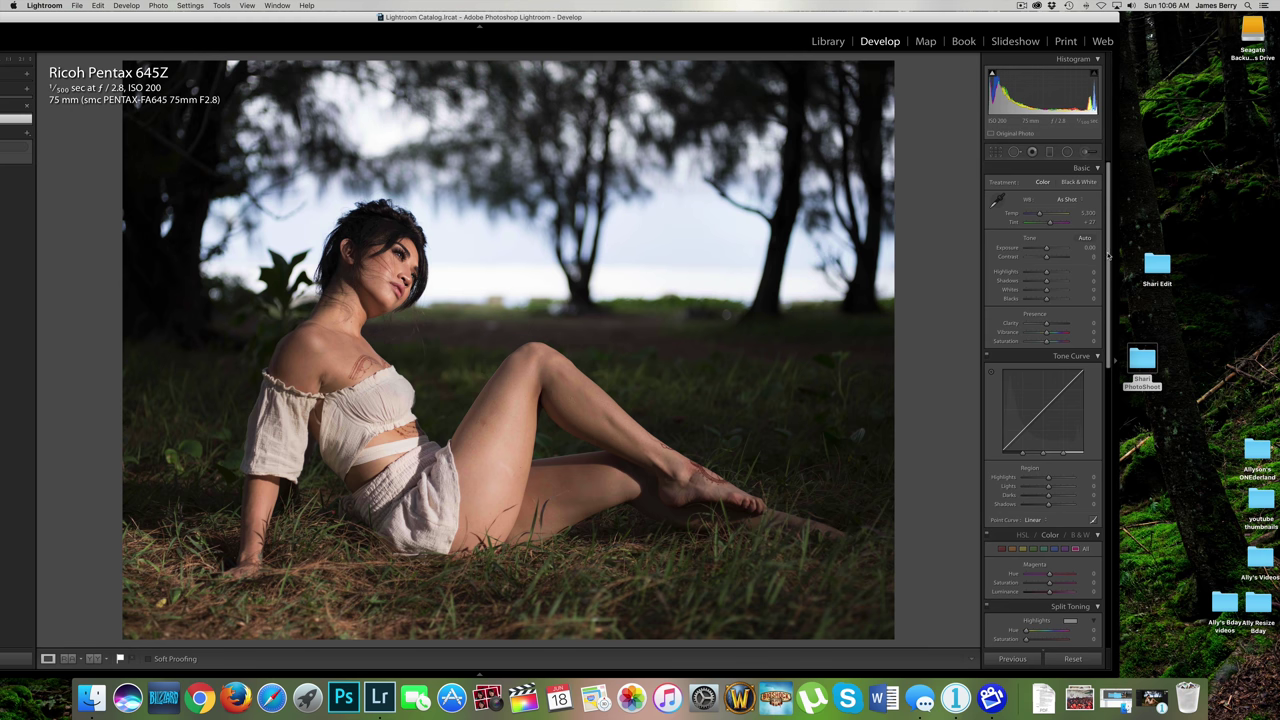
{"action": "left_click_drag", "start_coordinate": [1107, 255], "coordinate": [1112, 205]}
{"action": "left_click_drag", "start_coordinate": [850, 20], "coordinate": [662, 20]}
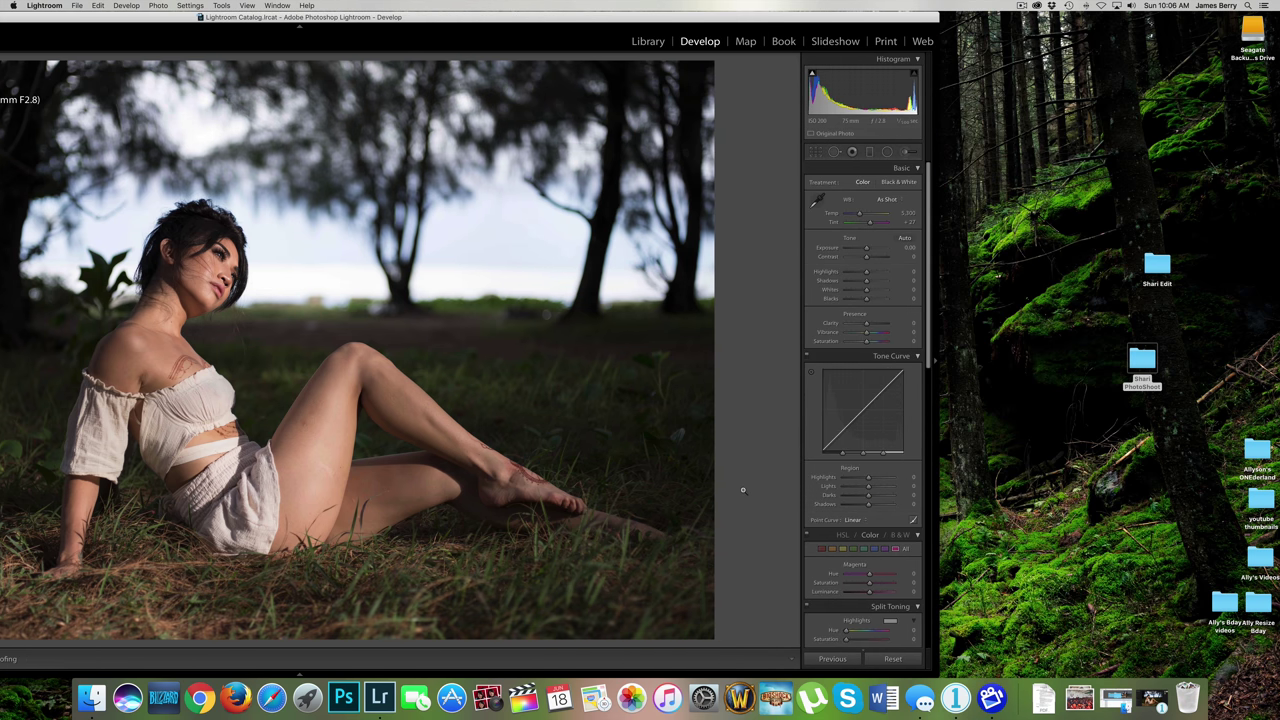
Step: Switch to Capture One and place its window beside the Lightroom photo so both versions of the seated portrait show
{"action": "left_click", "coordinate": [953, 700]}
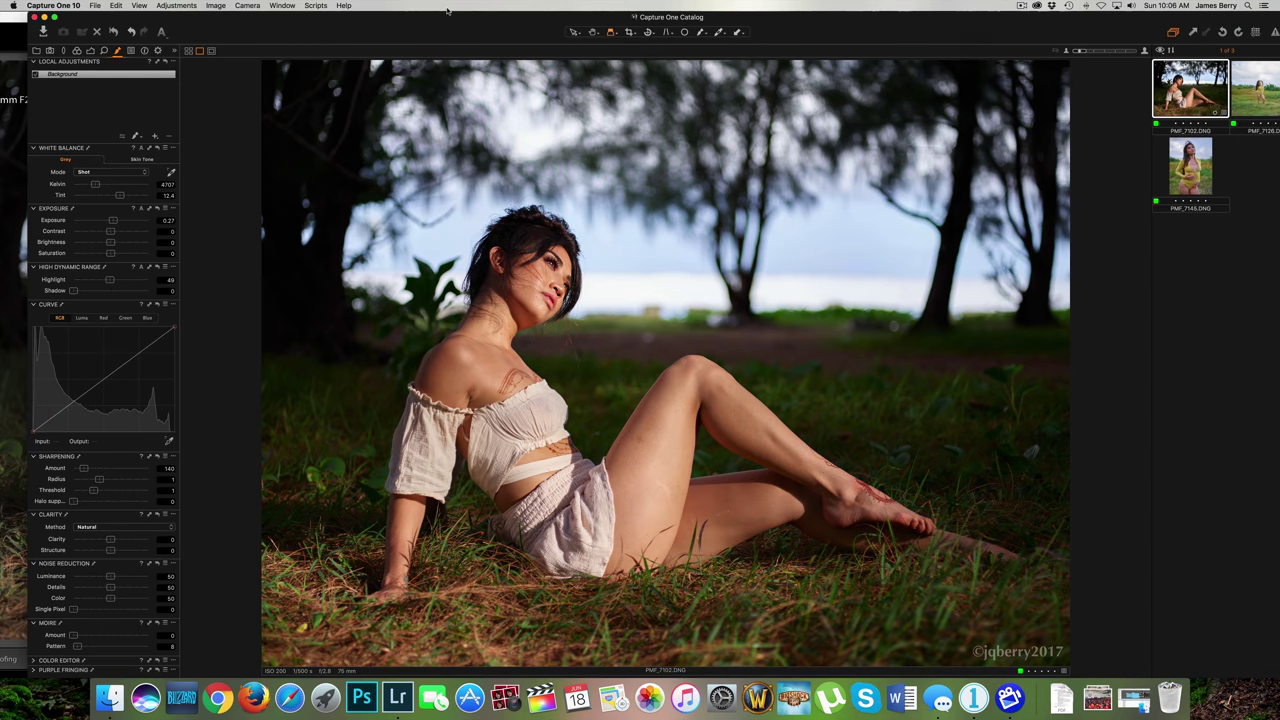
{"action": "left_click_drag", "start_coordinate": [473, 20], "coordinate": [1020, 5]}
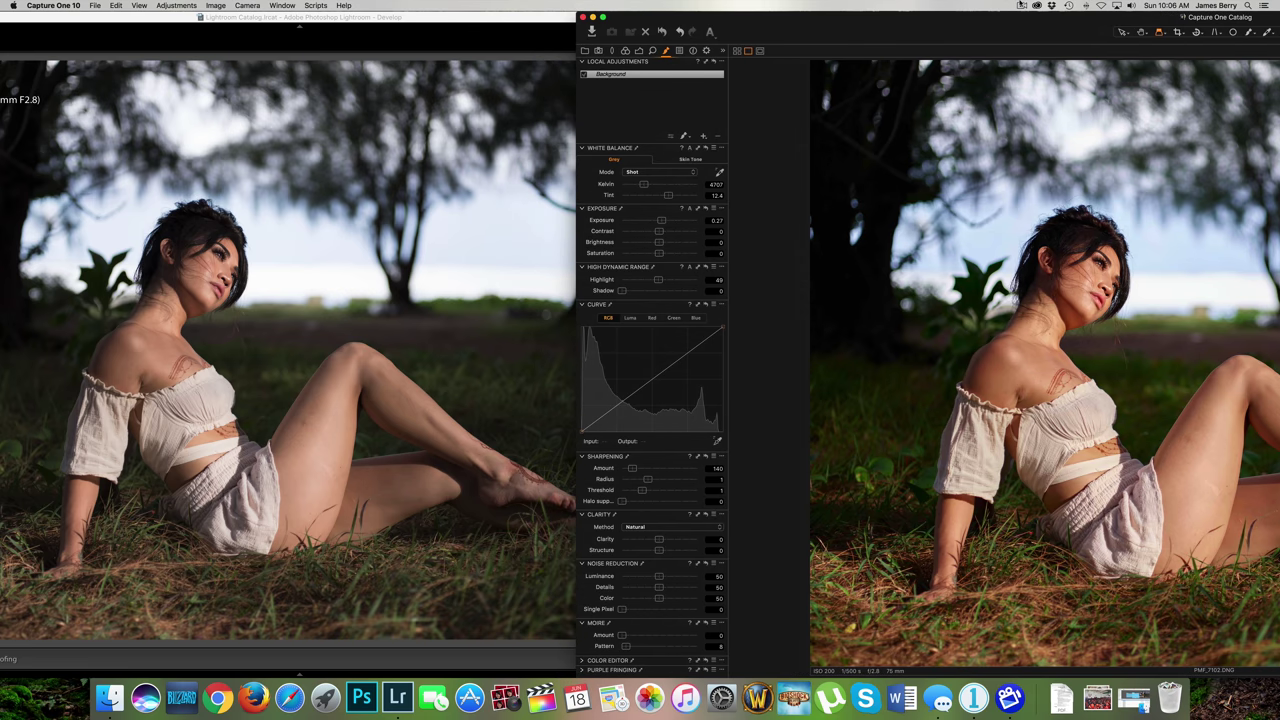
{"action": "left_click_drag", "start_coordinate": [1020, 17], "coordinate": [742, 17]}
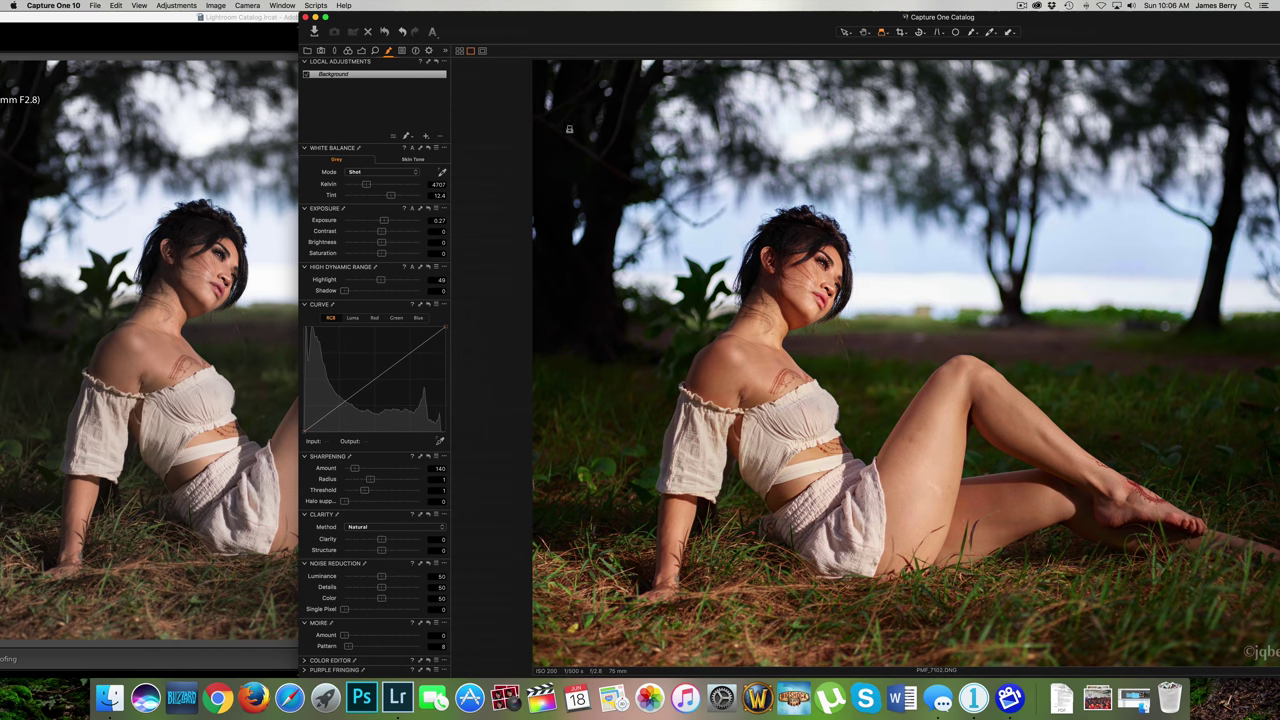
Step: Reset the Exposure and High Dynamic Range adjustments of the seated portrait and keep both versions side by side
{"action": "left_click", "coordinate": [429, 208]}
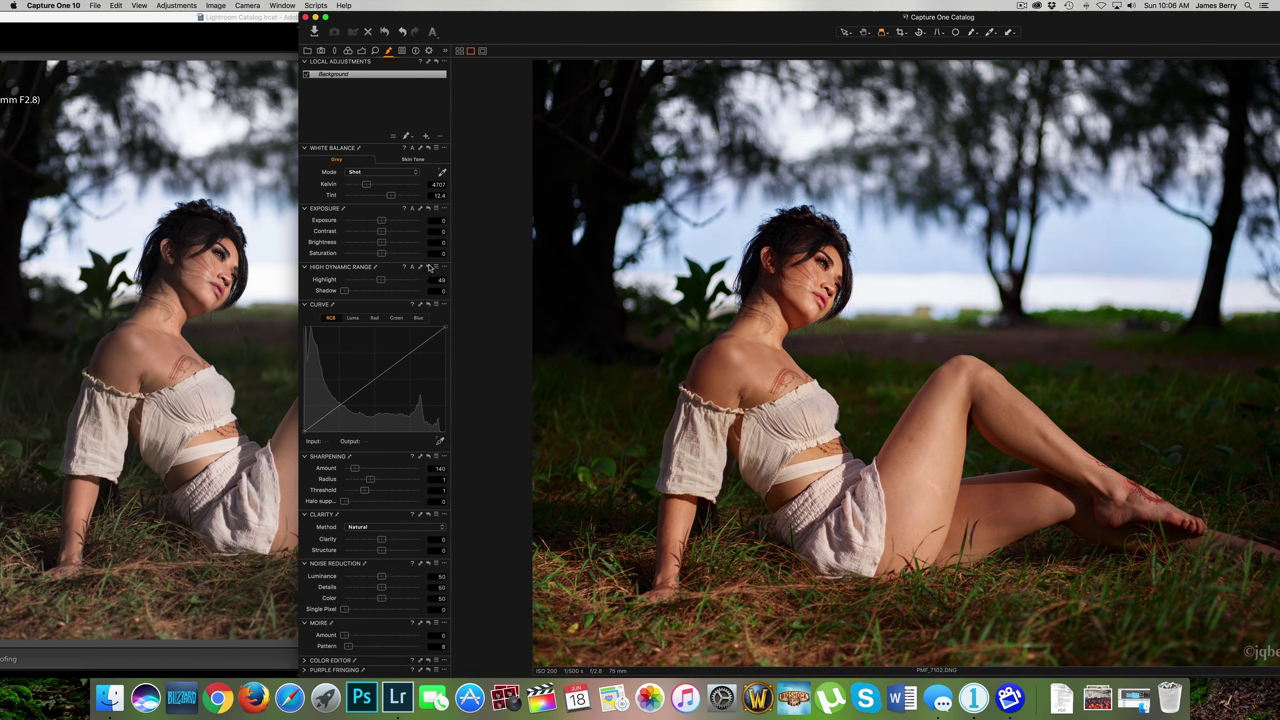
{"action": "left_click", "coordinate": [429, 267]}
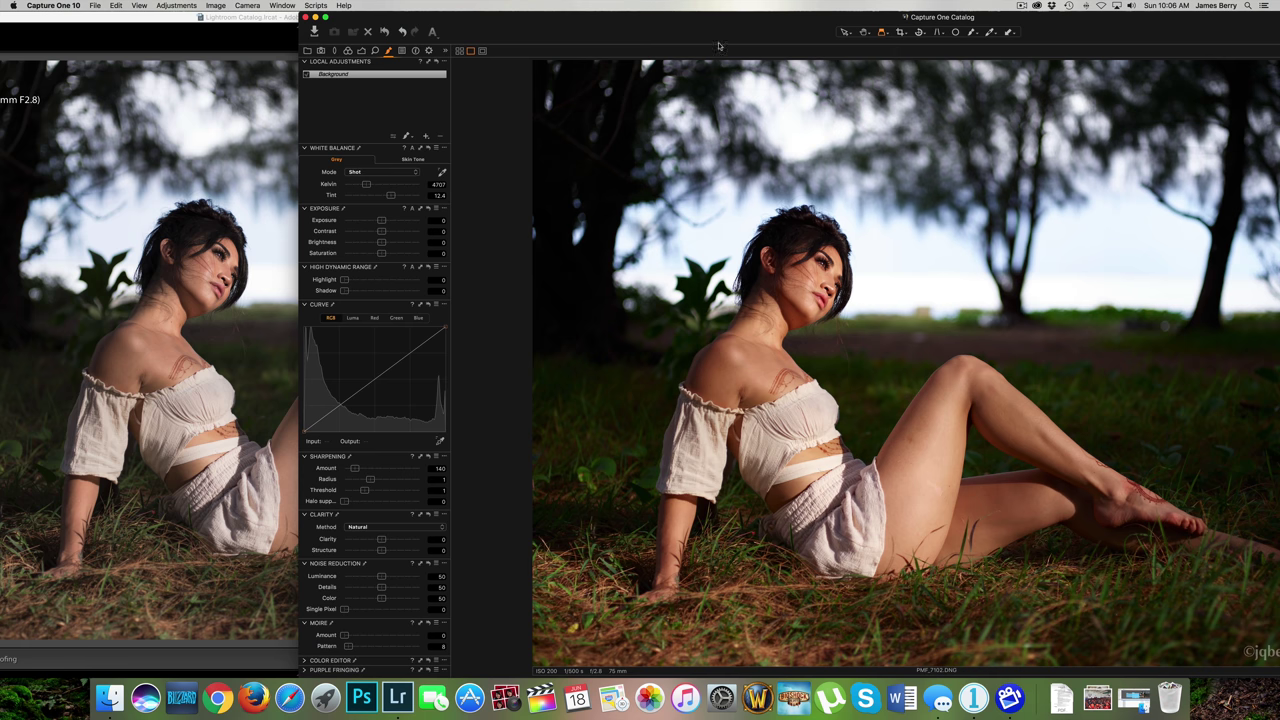
{"action": "mouse_move", "coordinate": [648, 31]}
{"action": "left_mouse_down"}
{"action": "mouse_move", "coordinate": [885, 8]}
{"action": "mouse_move", "coordinate": [661, 9]}
{"action": "left_mouse_up"}
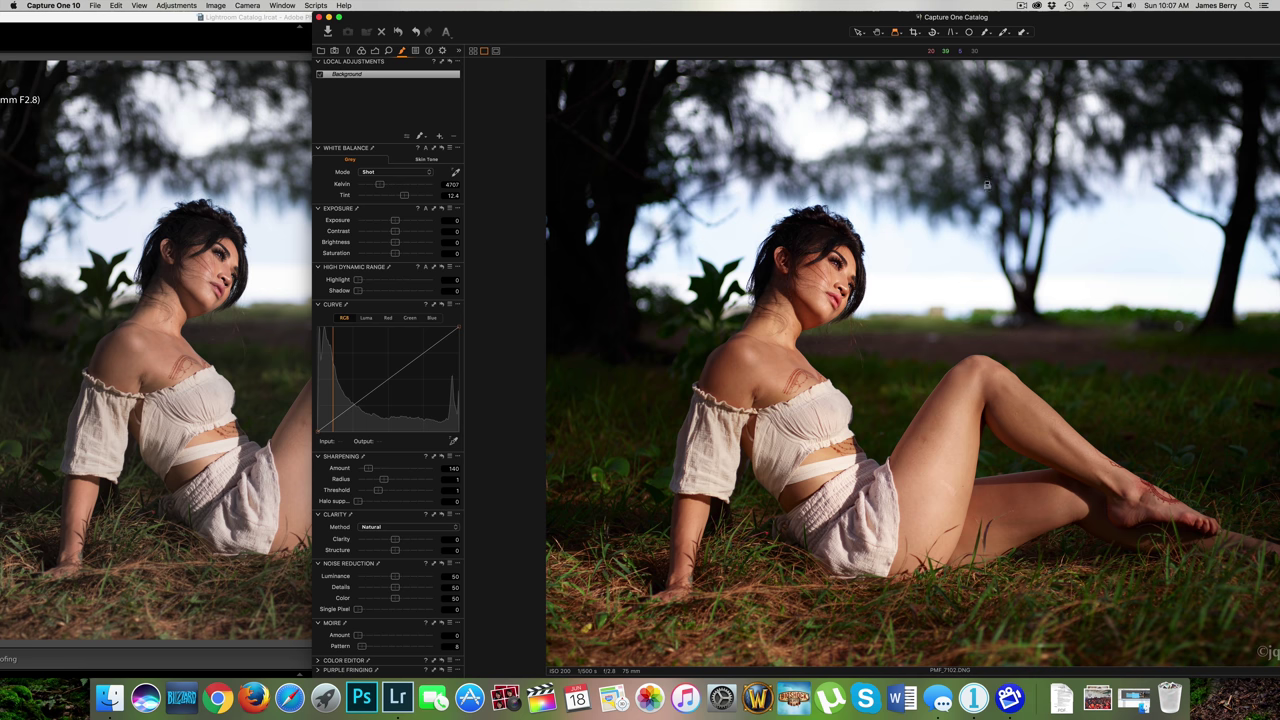
Step: Set the portrait's High Dynamic Range Highlight to 100 and Shadow to 19
{"action": "left_click_drag", "start_coordinate": [739, 30], "coordinate": [593, 19]}
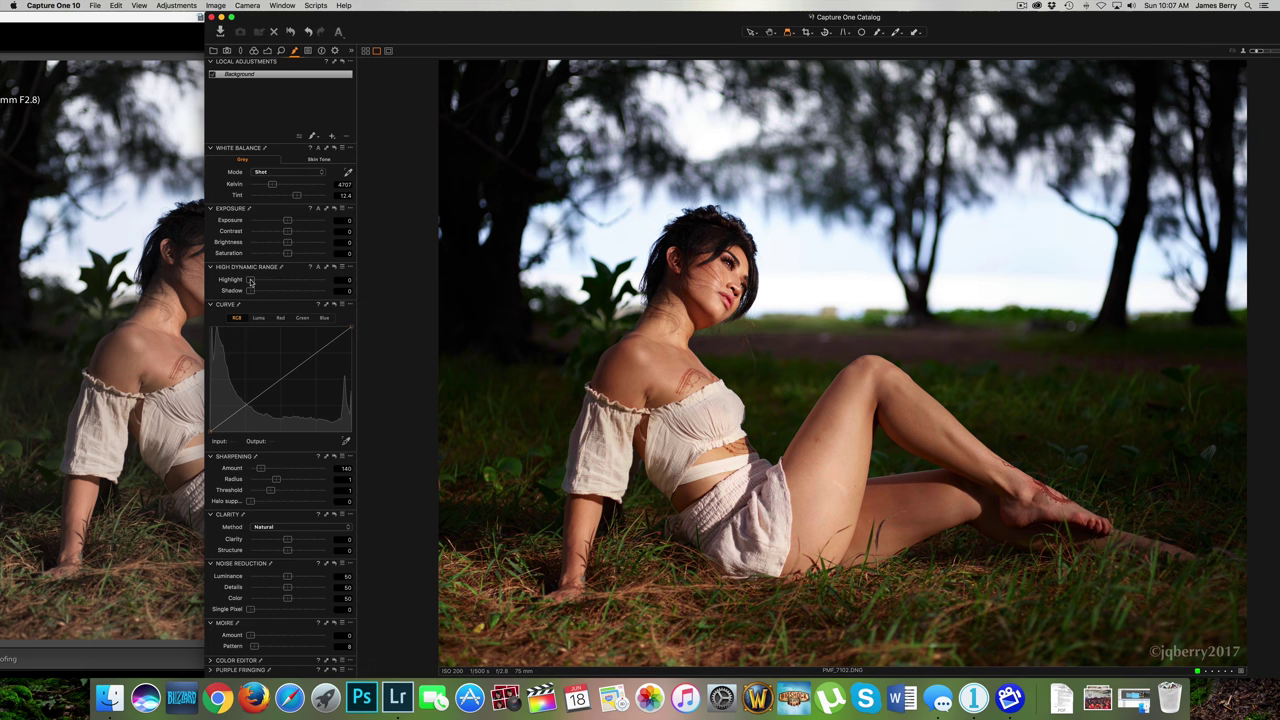
{"action": "left_click_drag", "start_coordinate": [250, 283], "coordinate": [362, 287]}
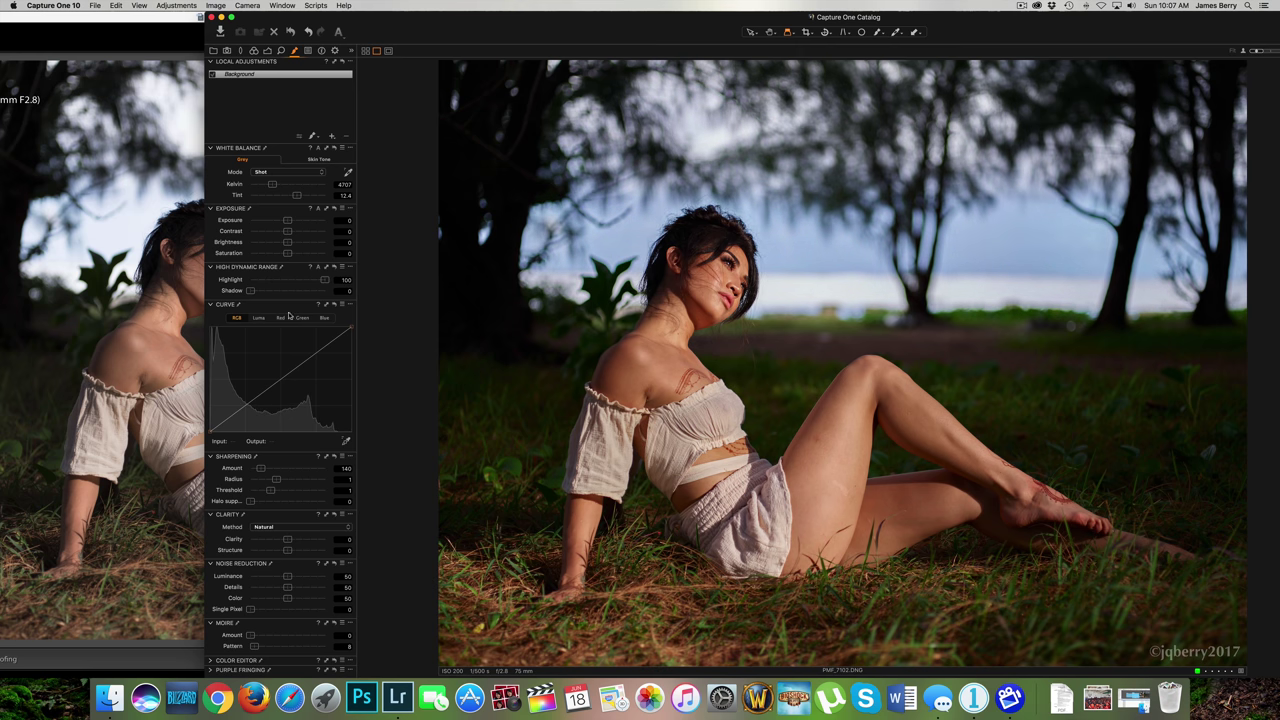
{"action": "mouse_move", "coordinate": [251, 291]}
{"action": "left_mouse_down"}
{"action": "mouse_move", "coordinate": [302, 294]}
{"action": "mouse_move", "coordinate": [264, 292]}
{"action": "left_mouse_up"}
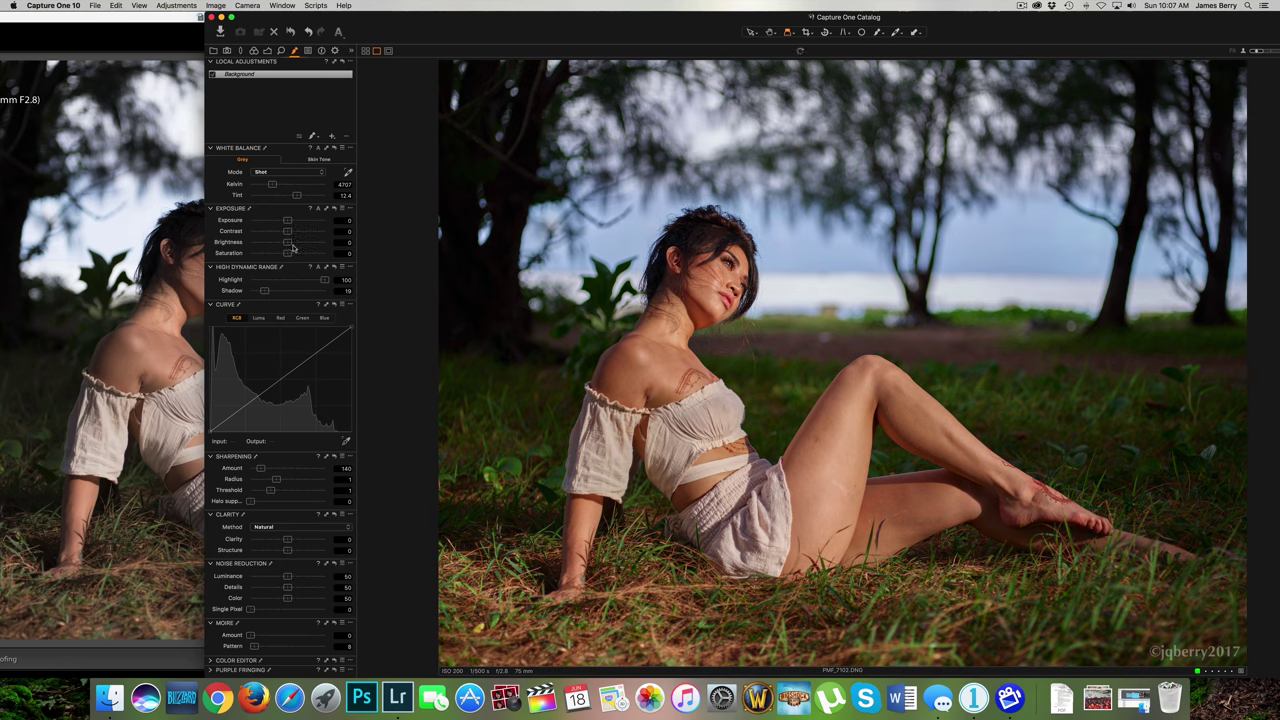
Step: Set the portrait's Exposure to 0, Shadow to 10 and Brightness to 12
{"action": "mouse_move", "coordinate": [288, 243]}
{"action": "left_mouse_down"}
{"action": "mouse_move", "coordinate": [302, 245]}
{"action": "mouse_move", "coordinate": [285, 220]}
{"action": "mouse_move", "coordinate": [313, 225]}
{"action": "mouse_move", "coordinate": [290, 226]}
{"action": "left_mouse_up"}
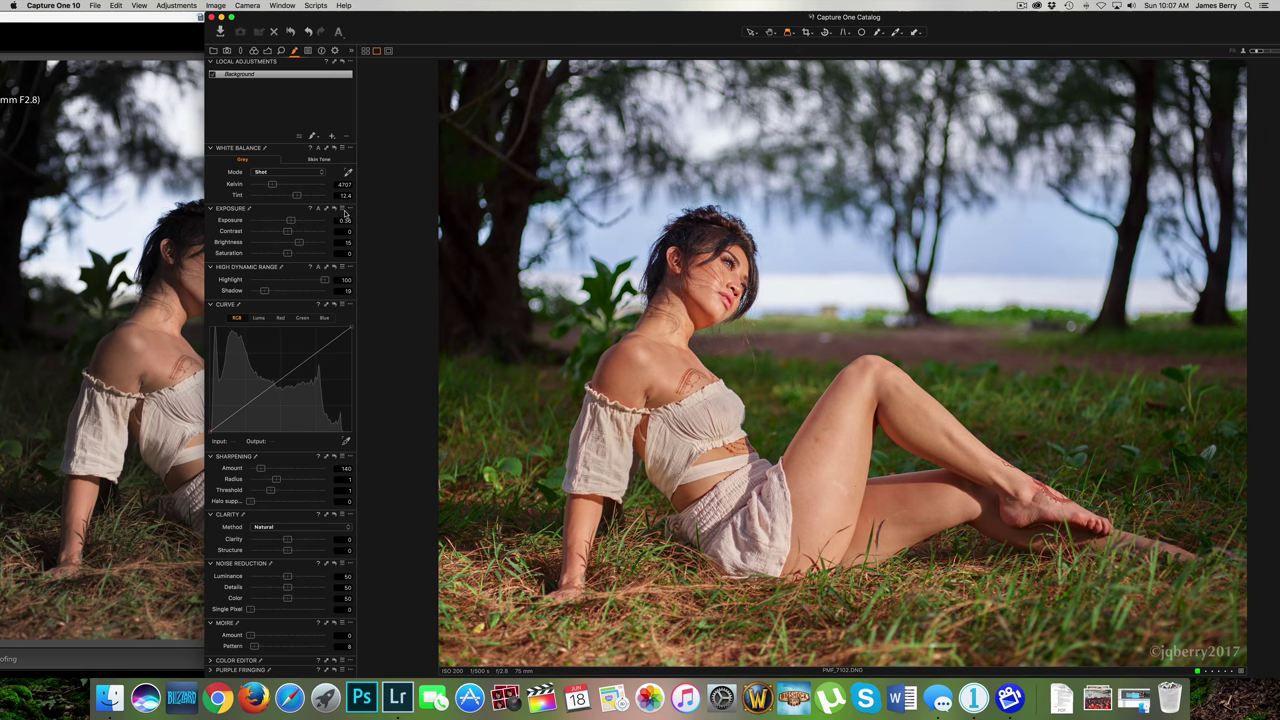
{"action": "left_click_drag", "start_coordinate": [290, 221], "coordinate": [286, 221]}
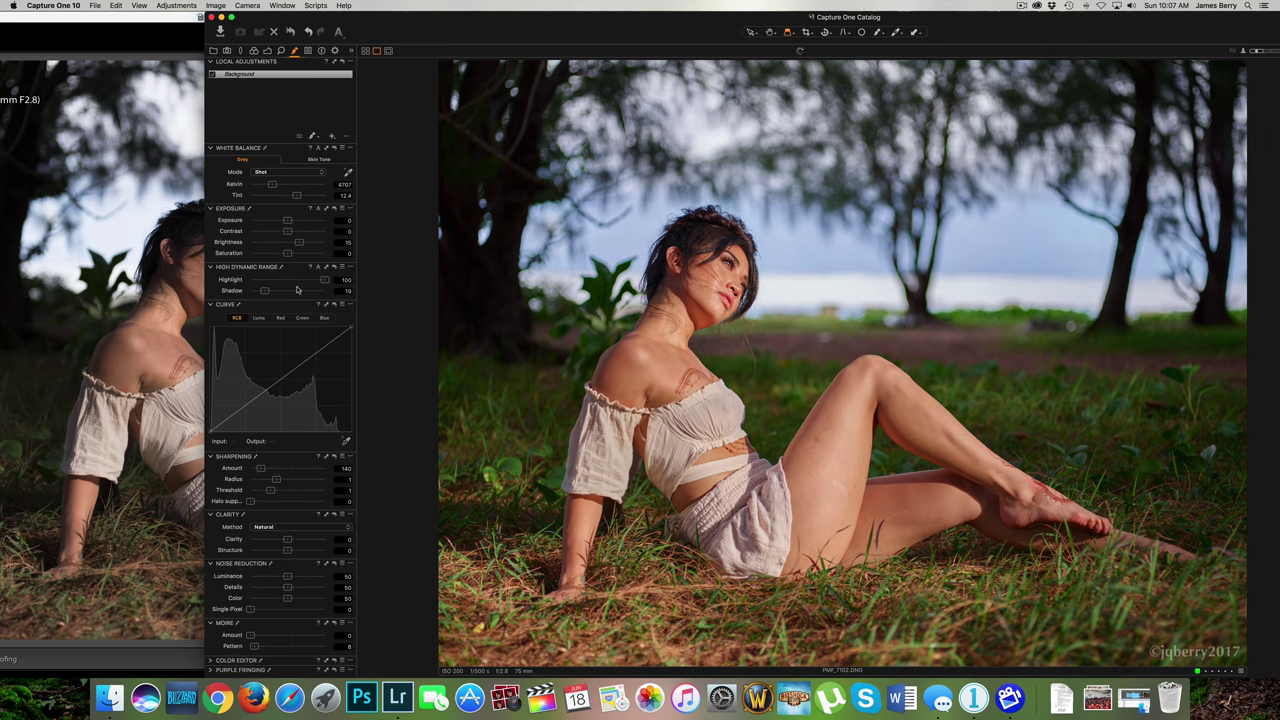
{"action": "left_click_drag", "start_coordinate": [264, 294], "coordinate": [255, 291]}
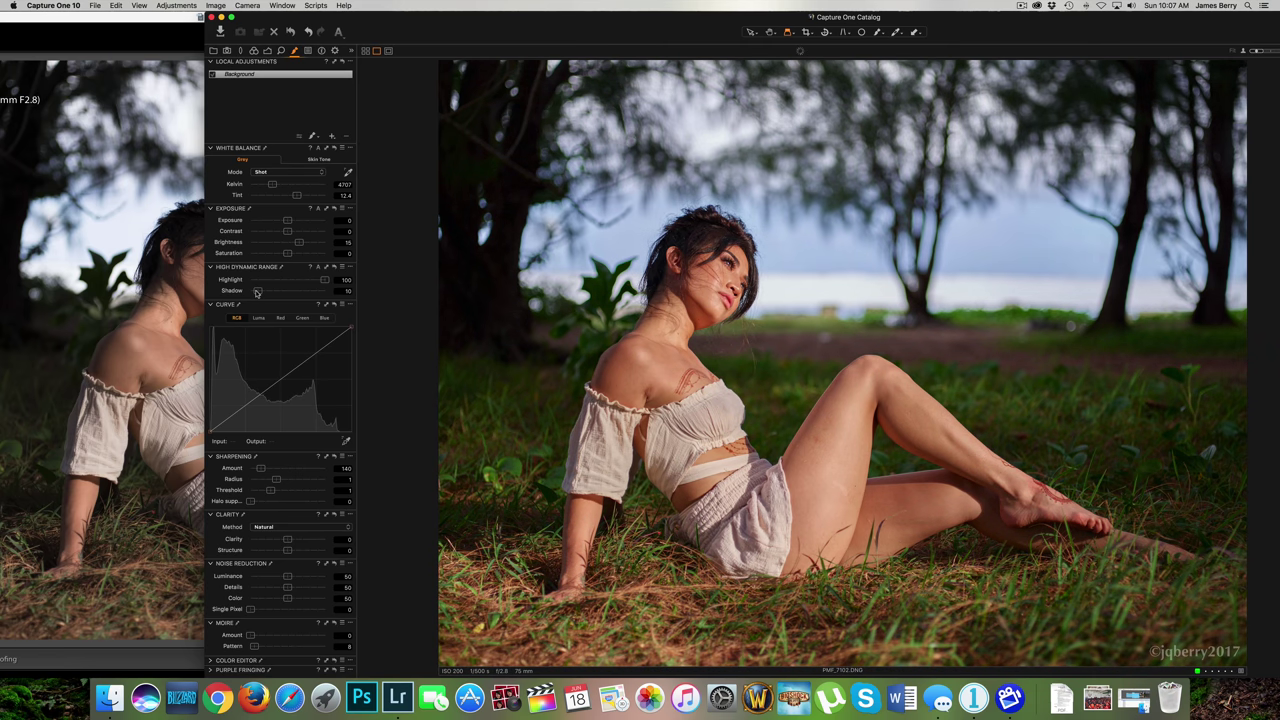
{"action": "left_click_drag", "start_coordinate": [298, 243], "coordinate": [295, 243]}
Step: Reposition the window over the Lightroom version and examine the model's face with the loupe
{"action": "left_click_drag", "start_coordinate": [406, 27], "coordinate": [429, 27]}
{"action": "left_click_drag", "start_coordinate": [647, 20], "coordinate": [566, 20]}
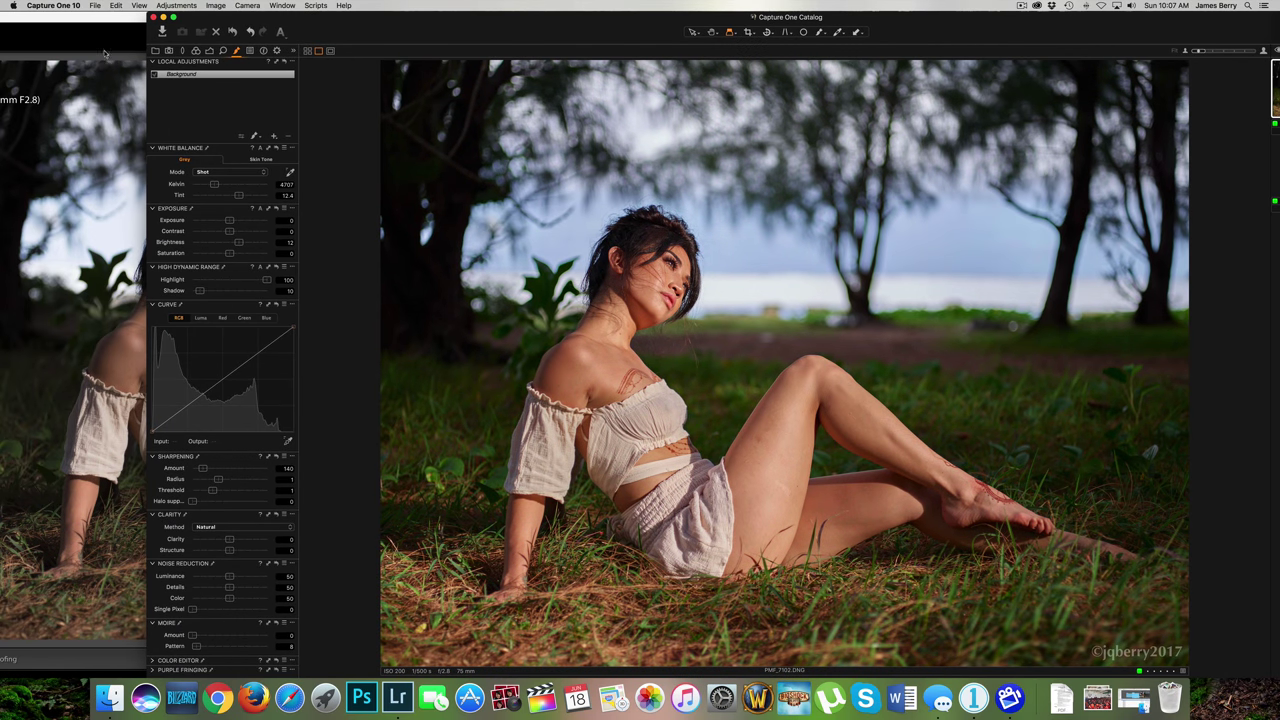
{"action": "left_click_drag", "start_coordinate": [667, 260], "coordinate": [668, 258]}
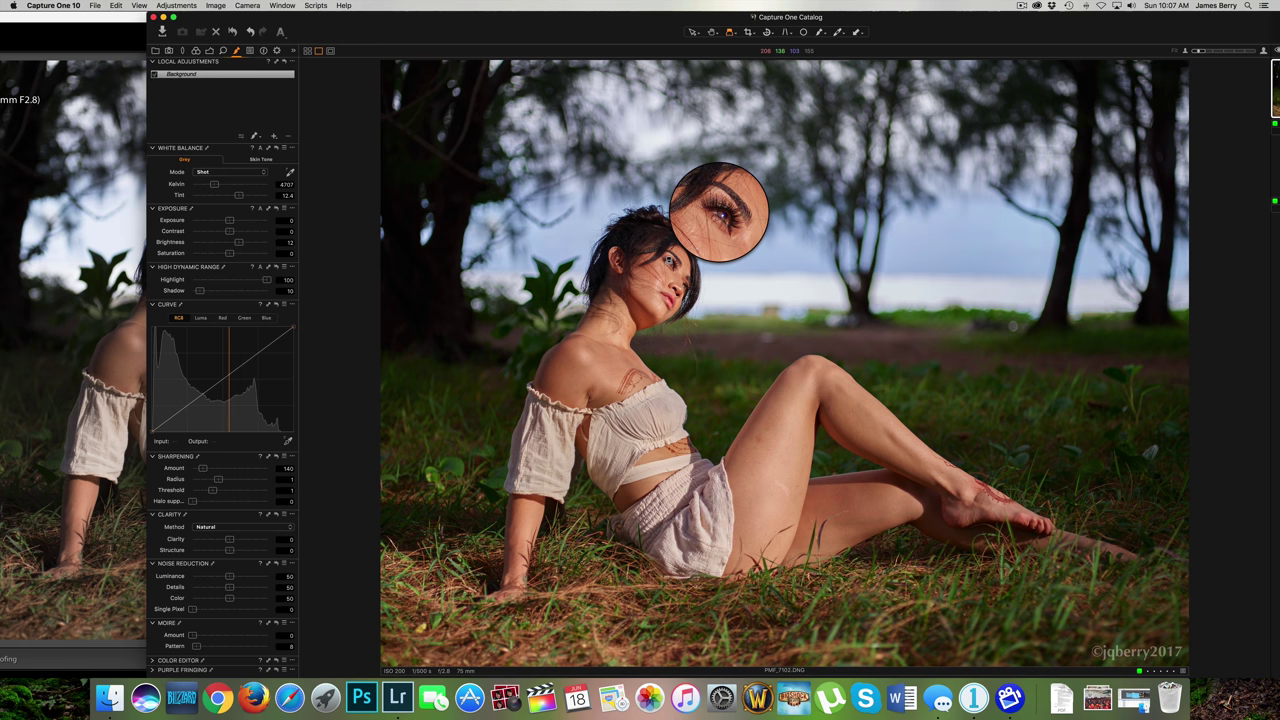
{"action": "left_click_drag", "start_coordinate": [668, 259], "coordinate": [671, 265]}
Step: Switch to Lightroom and set the seated portrait's Highlights to -2
{"action": "key", "text": "super+Tab"}
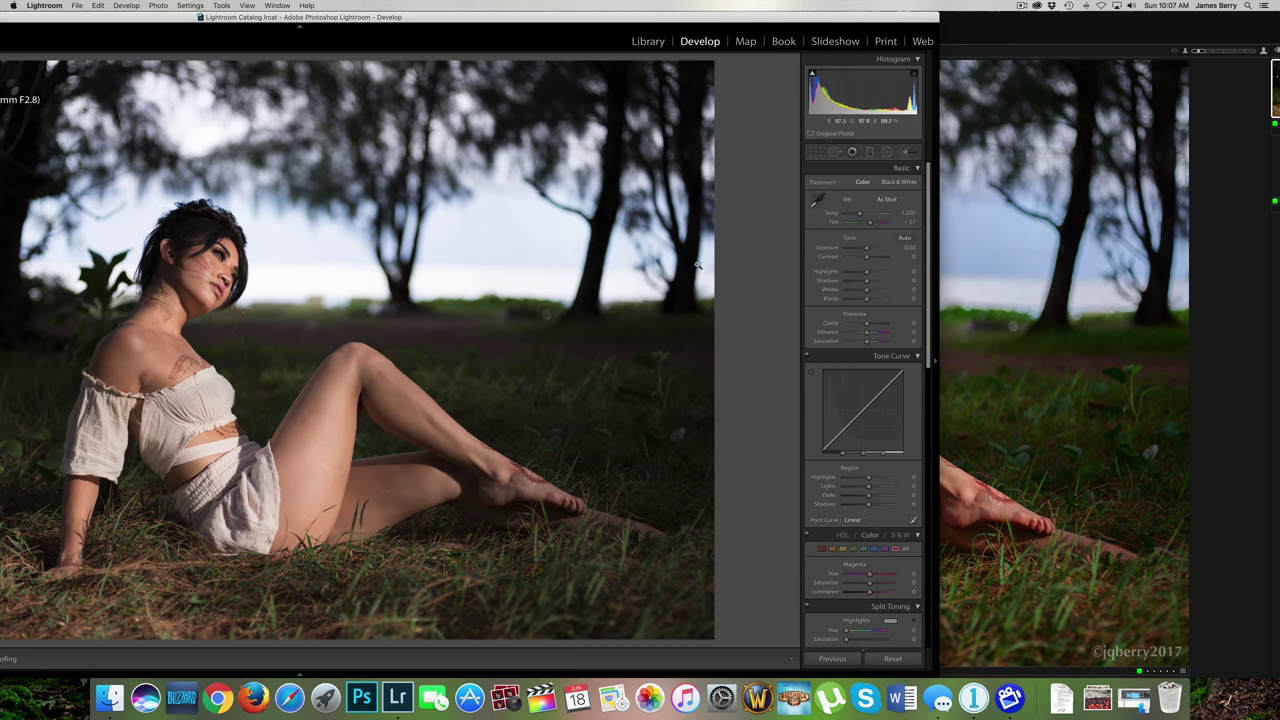
{"action": "mouse_move", "coordinate": [867, 274]}
{"action": "left_mouse_down"}
{"action": "mouse_move", "coordinate": [845, 272]}
{"action": "mouse_move", "coordinate": [865, 273]}
{"action": "left_mouse_up"}
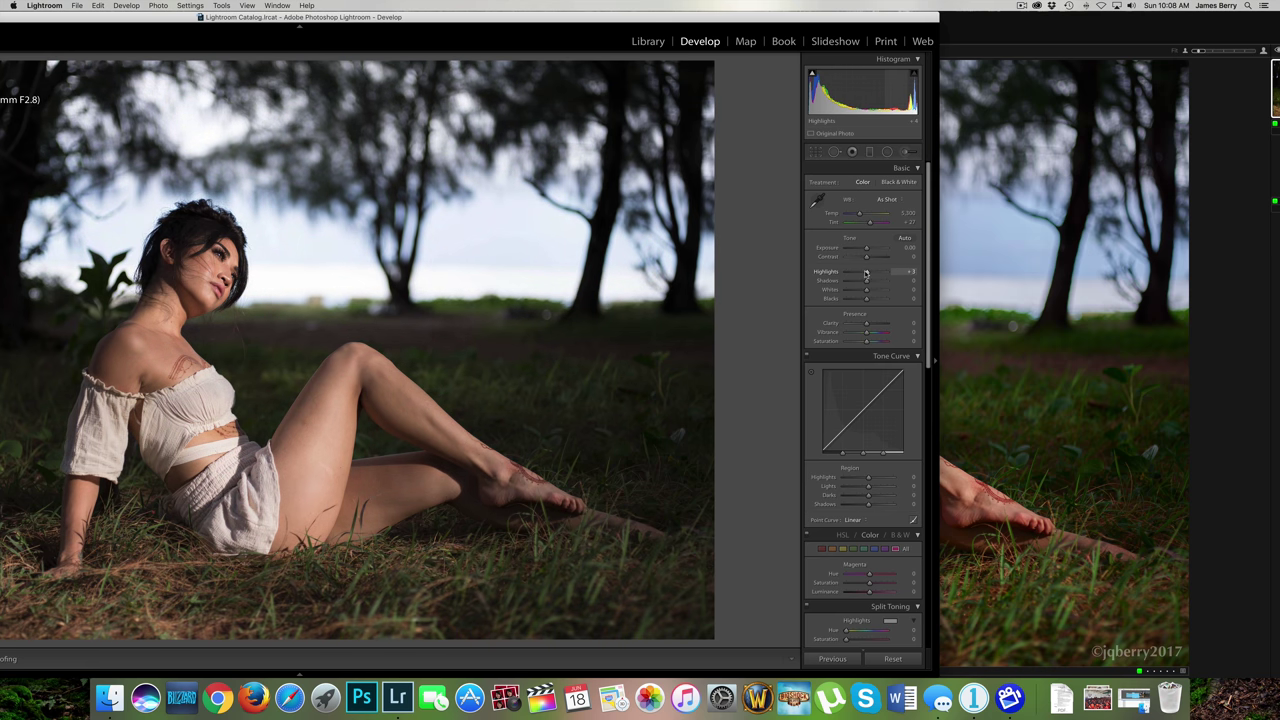
Step: Open the field photo PMF_7126.DNG in Develop and enlarge it by hiding the filmstrip
{"action": "double_click", "coordinate": [624, 16]}
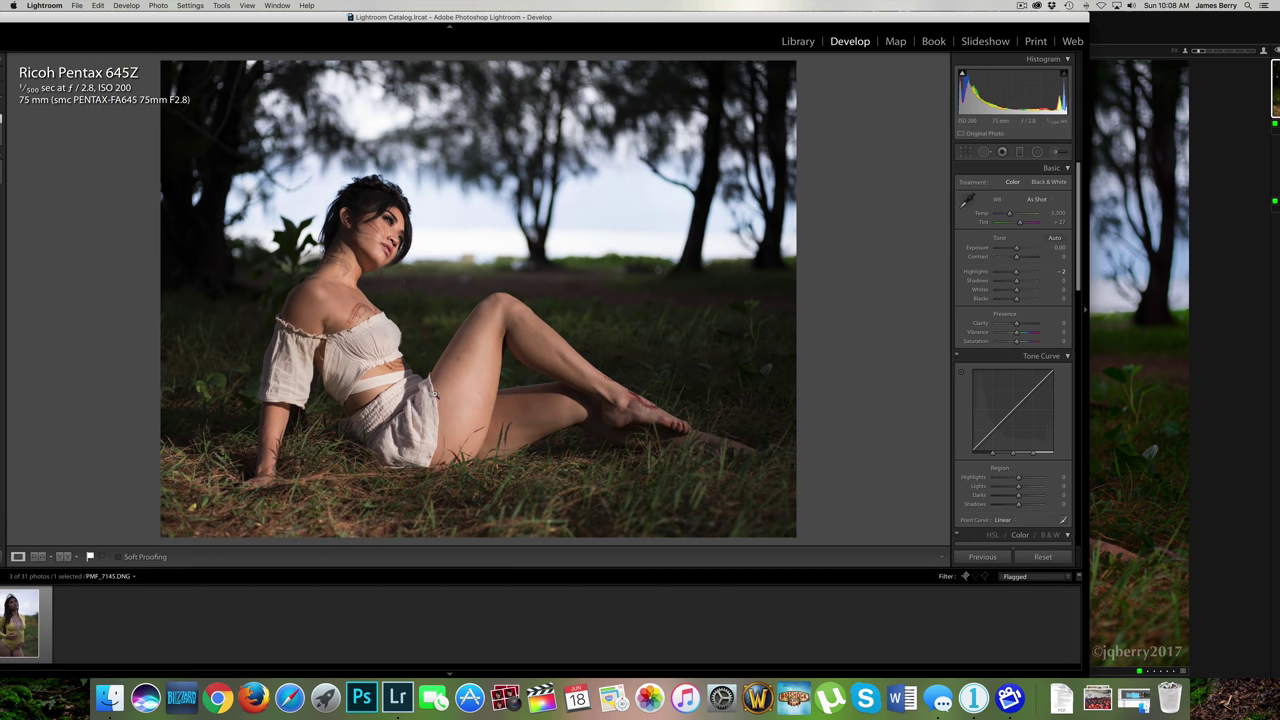
{"action": "left_click_drag", "start_coordinate": [188, 20], "coordinate": [295, 5]}
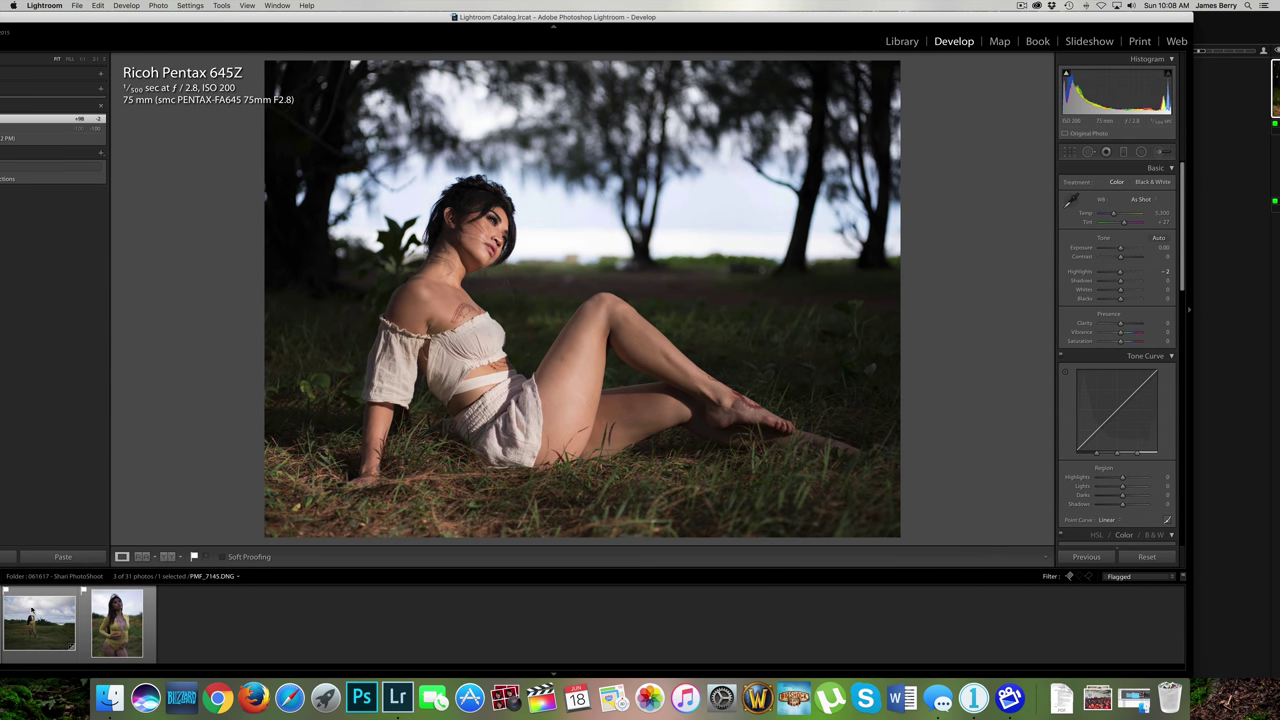
{"action": "key", "text": "Left"}
{"action": "left_click_drag", "start_coordinate": [728, 20], "coordinate": [534, 20]}
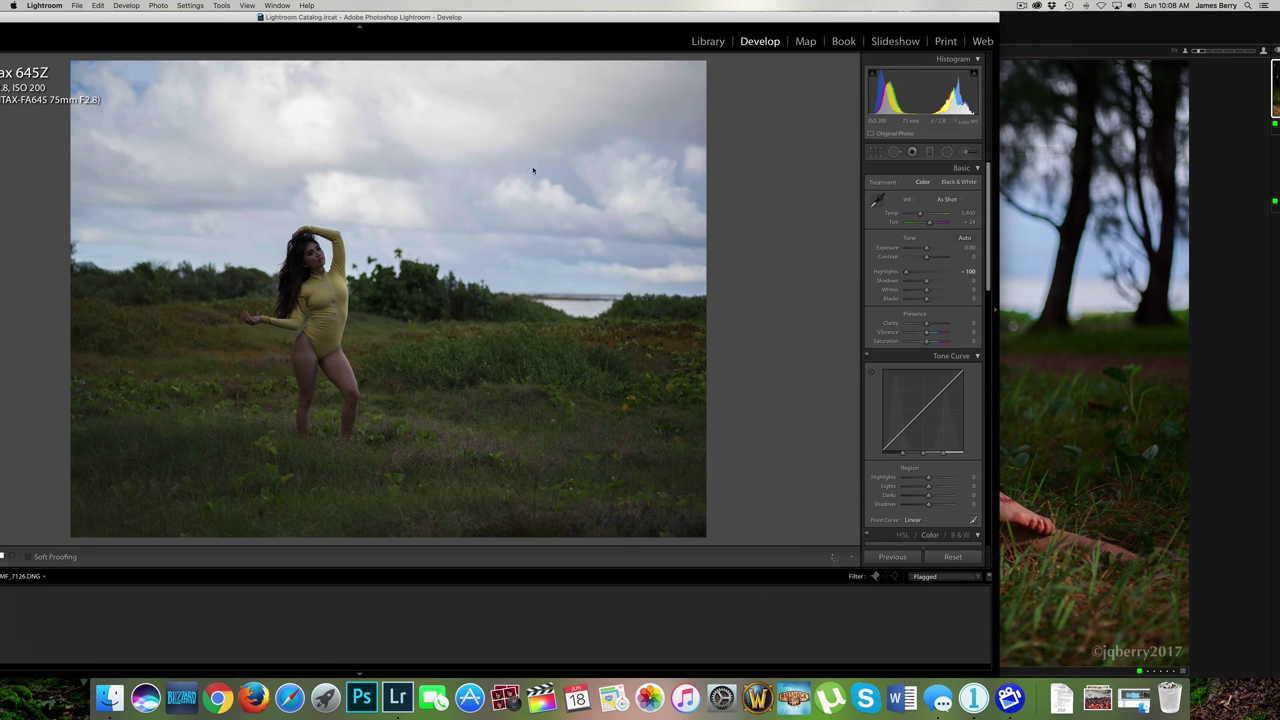
{"action": "left_click", "coordinate": [362, 673]}
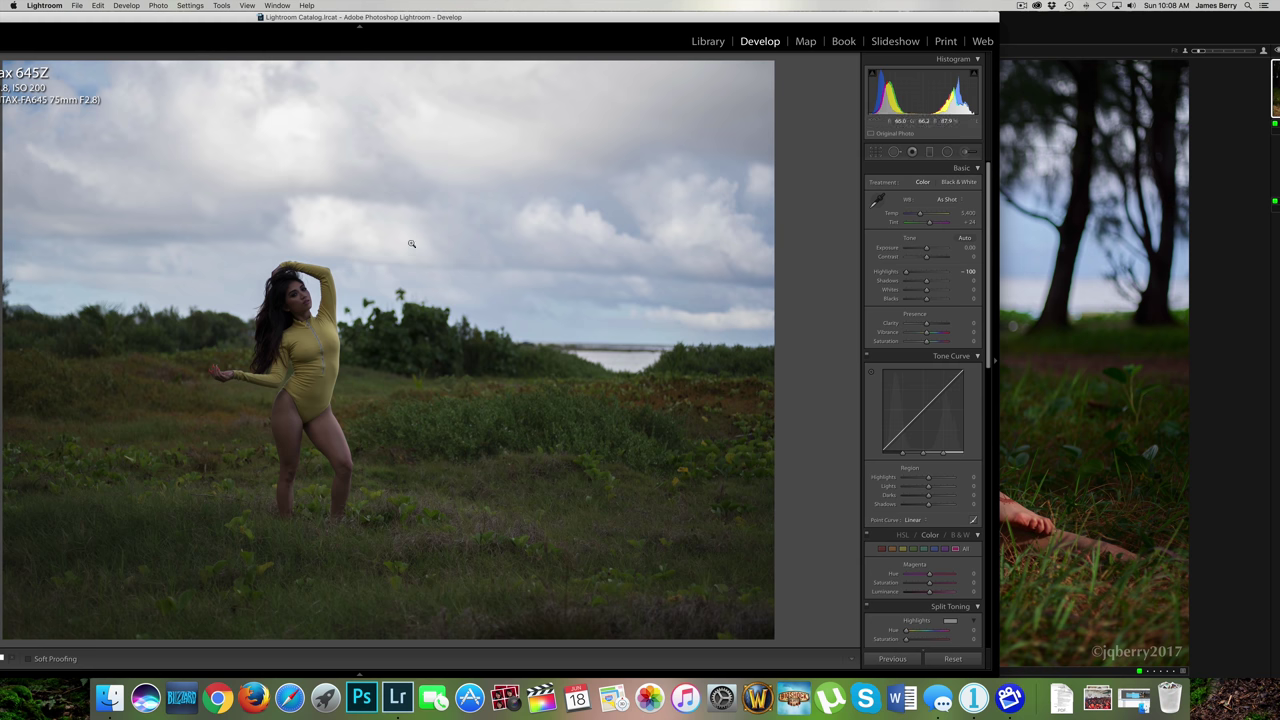
Step: Switch to Capture One, open PMF_7126.DNG, and reset its Exposure and High Dynamic Range adjustments
{"action": "left_click", "coordinate": [1036, 30]}
{"action": "left_click_drag", "start_coordinate": [1034, 29], "coordinate": [856, 25]}
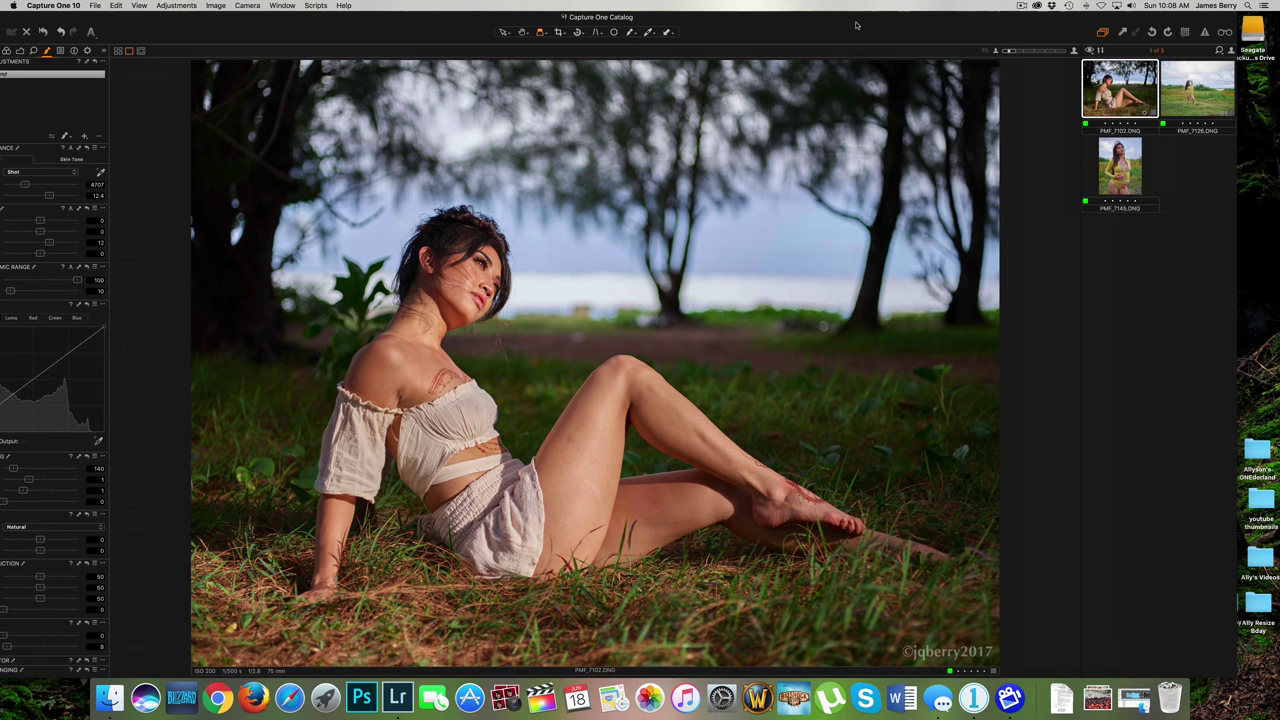
{"action": "left_click", "coordinate": [1216, 86]}
{"action": "left_click_drag", "start_coordinate": [206, 31], "coordinate": [380, 31]}
{"action": "left_click", "coordinate": [261, 209]}
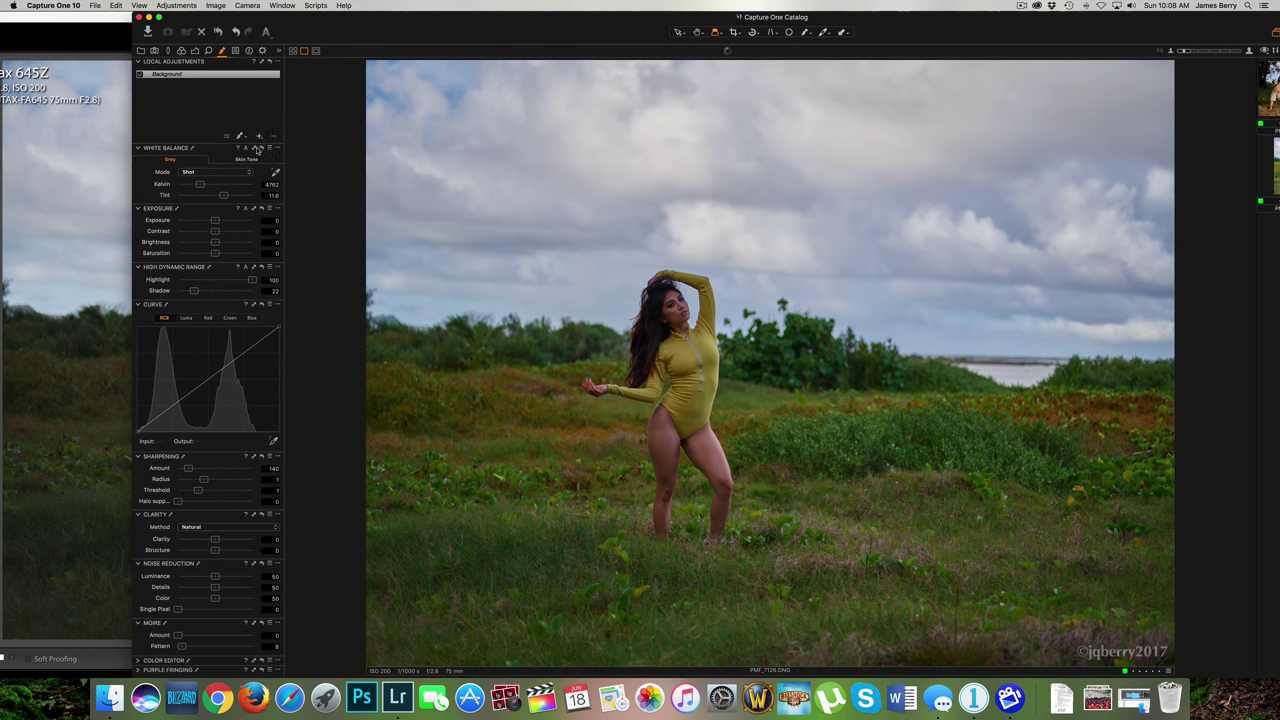
{"action": "left_click", "coordinate": [261, 267]}
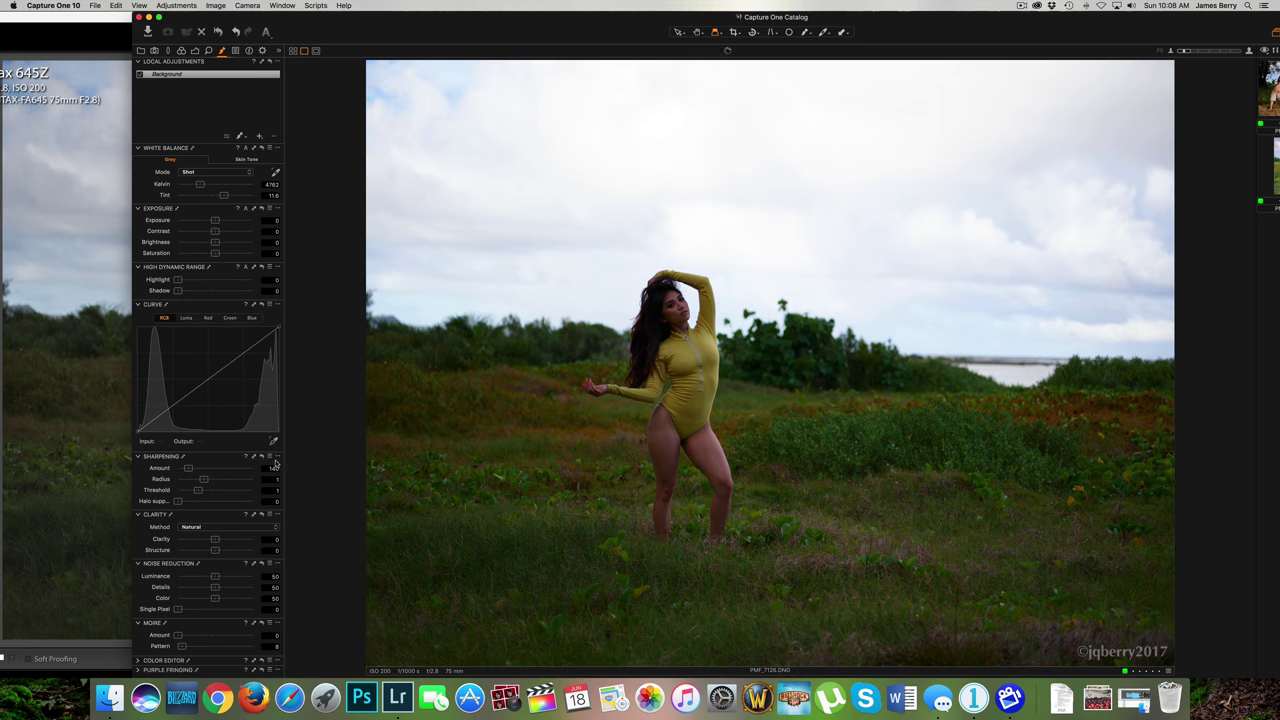
Step: Place the two versions side by side, switch to Lightroom and set the Highlights of PMF_7126.DNG to 0
{"action": "left_click_drag", "start_coordinate": [404, 22], "coordinate": [701, 4]}
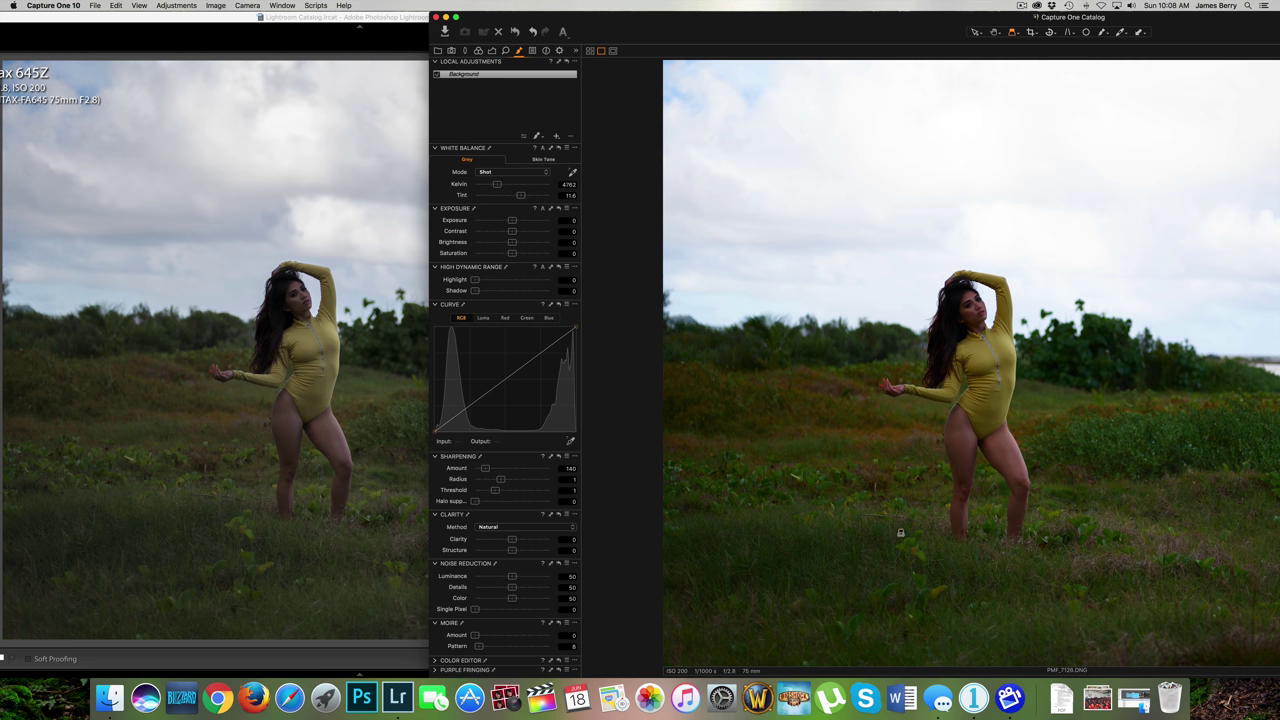
{"action": "left_click_drag", "start_coordinate": [755, 17], "coordinate": [811, 4]}
{"action": "left_click", "coordinate": [268, 37]}
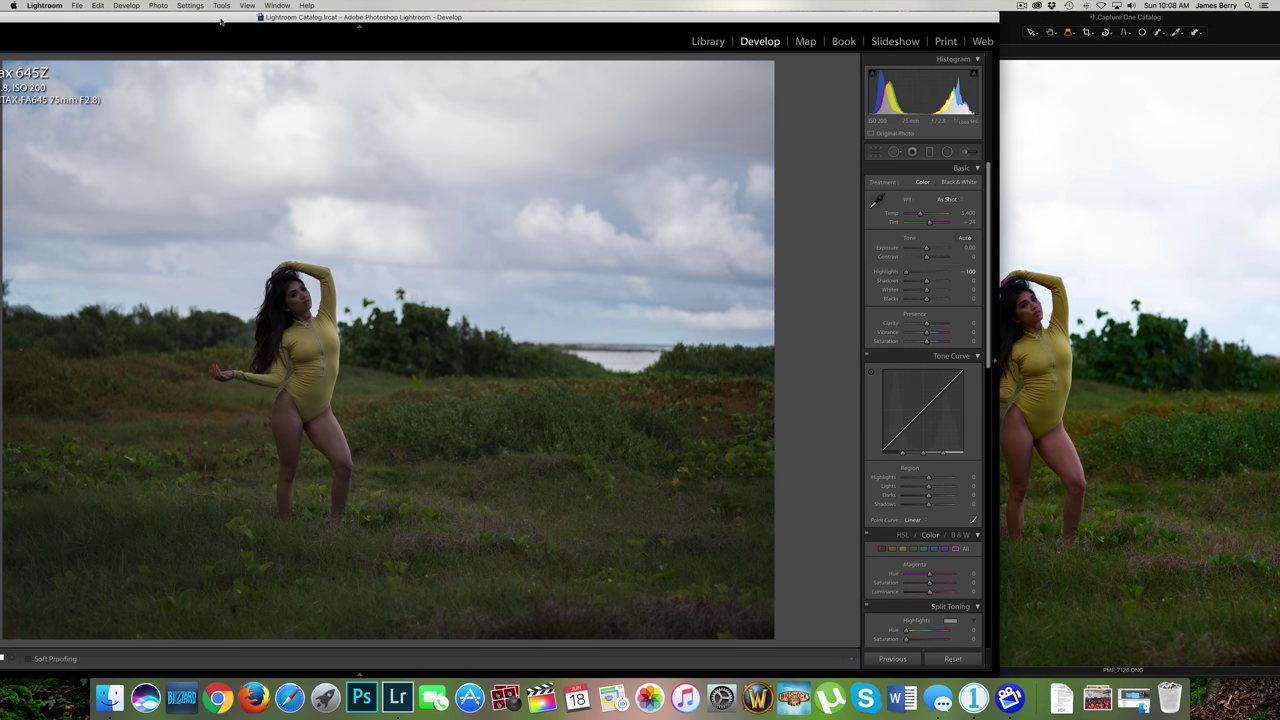
{"action": "left_click", "coordinate": [962, 271]}
{"action": "type", "text": "0"}
{"action": "key", "text": "Return"}
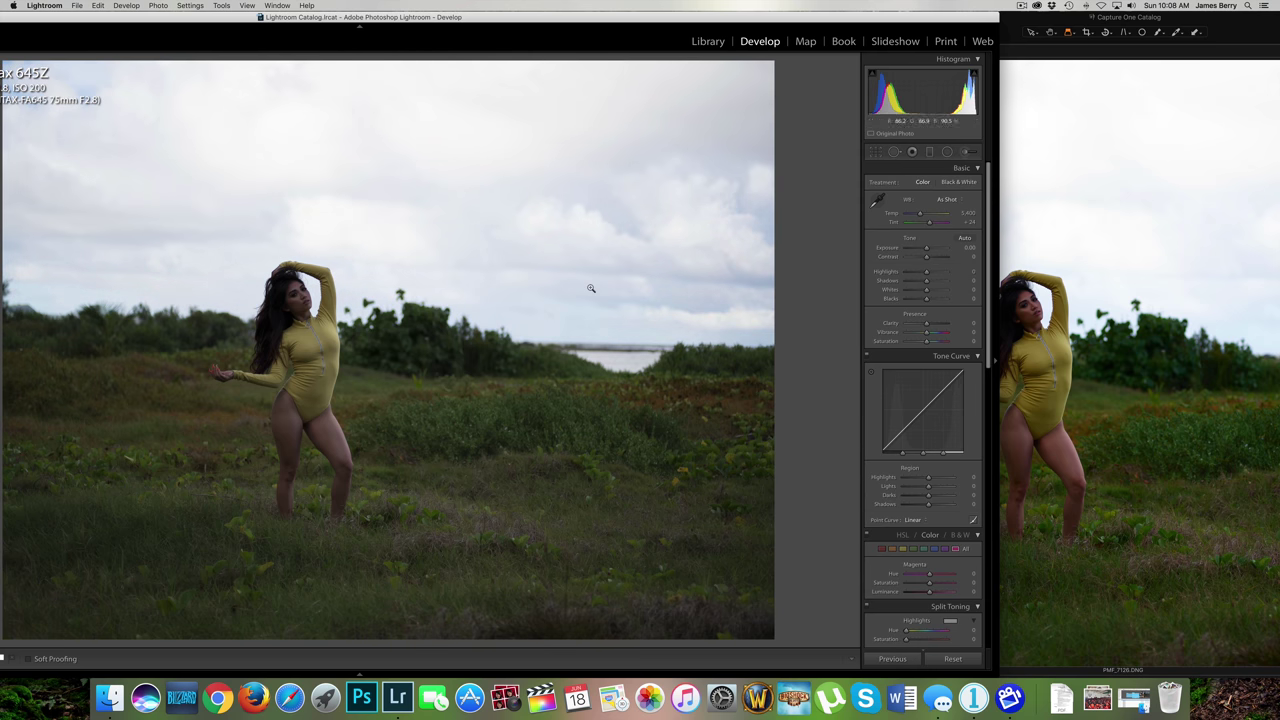
Step: Switch to Capture One and set the field photo's Highlight to 100, Brightness to 19 and Shadow to 4
{"action": "left_click", "coordinate": [1160, 23]}
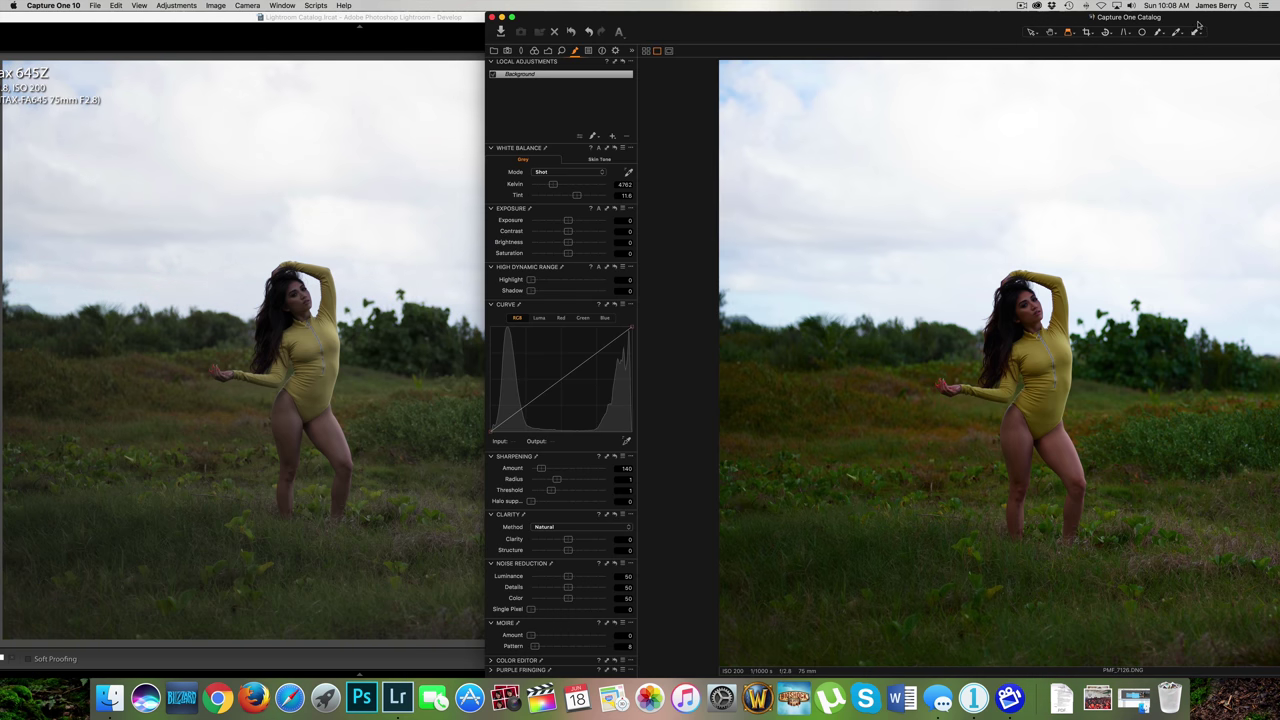
{"action": "double_click", "coordinate": [1199, 22]}
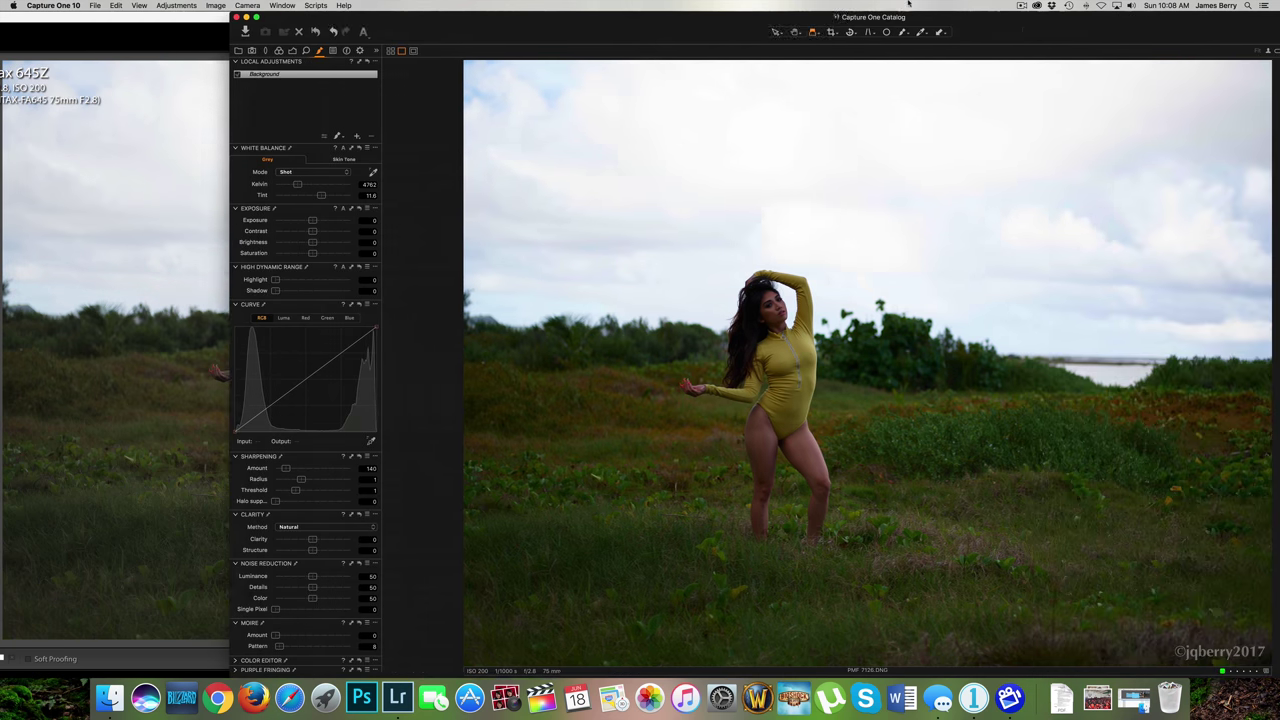
{"action": "left_click_drag", "start_coordinate": [136, 280], "coordinate": [210, 281]}
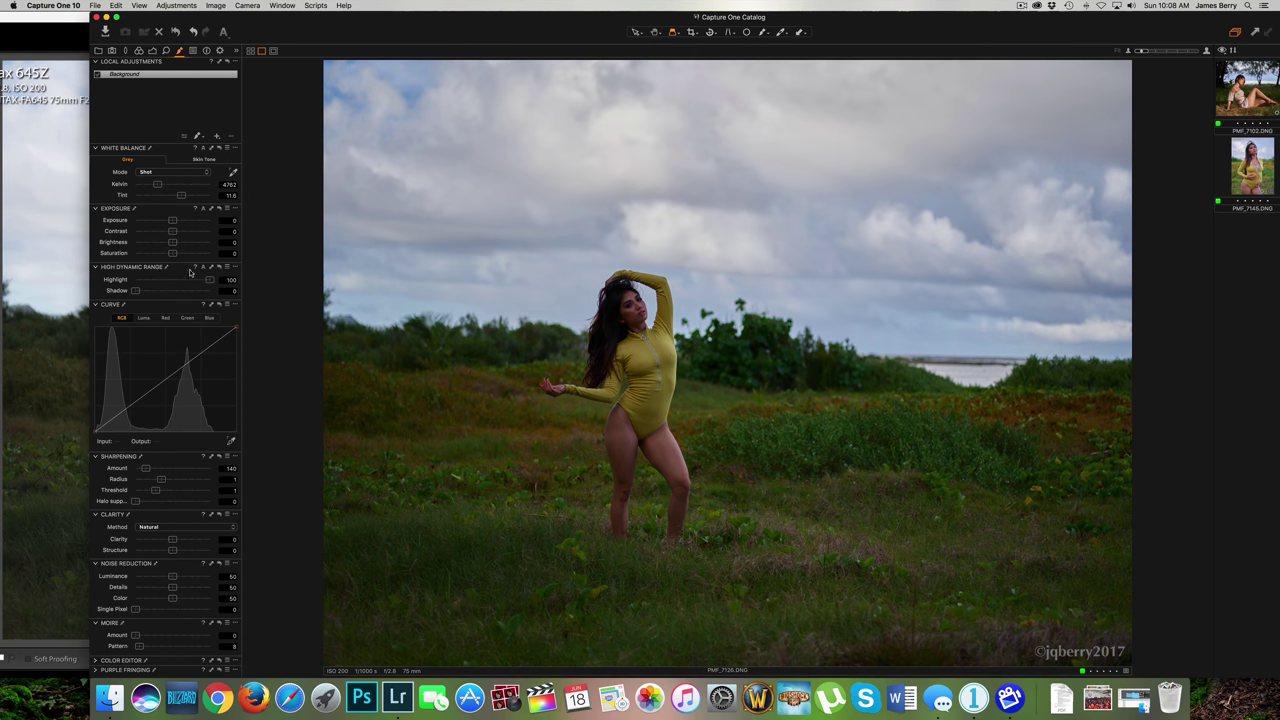
{"action": "left_click_drag", "start_coordinate": [172, 242], "coordinate": [188, 242]}
{"action": "left_click_drag", "start_coordinate": [136, 291], "coordinate": [140, 291]}
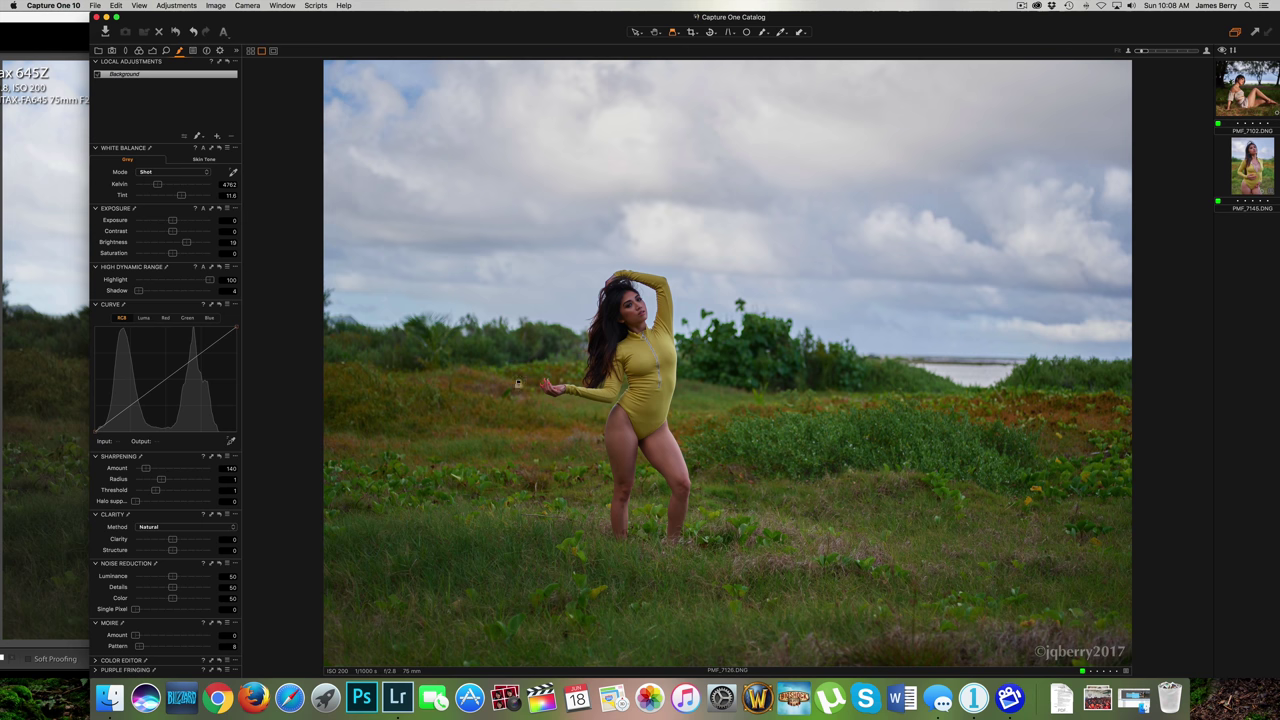
Step: Open the close-up portrait PMF_7145.DNG in the viewer and move the window beside the Lightroom one
{"action": "left_click_drag", "start_coordinate": [1040, 27], "coordinate": [932, 46]}
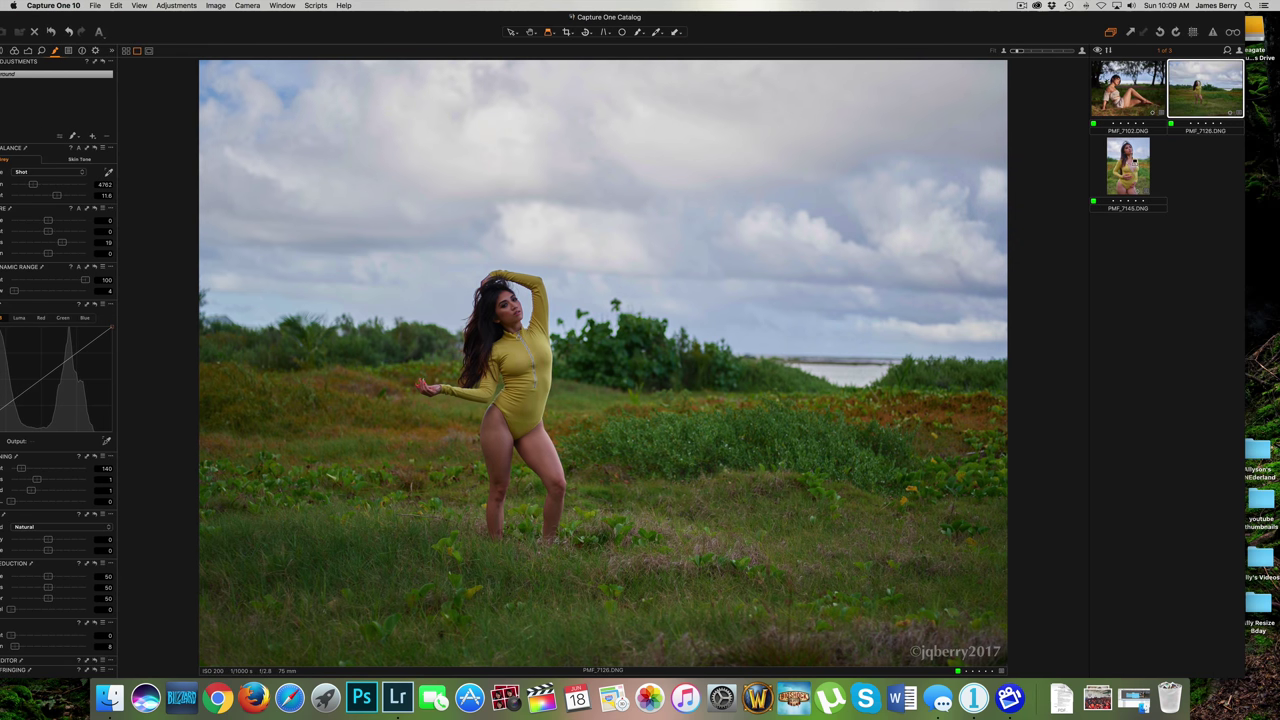
{"action": "key", "text": "Right"}
{"action": "left_click_drag", "start_coordinate": [480, 17], "coordinate": [654, 17]}
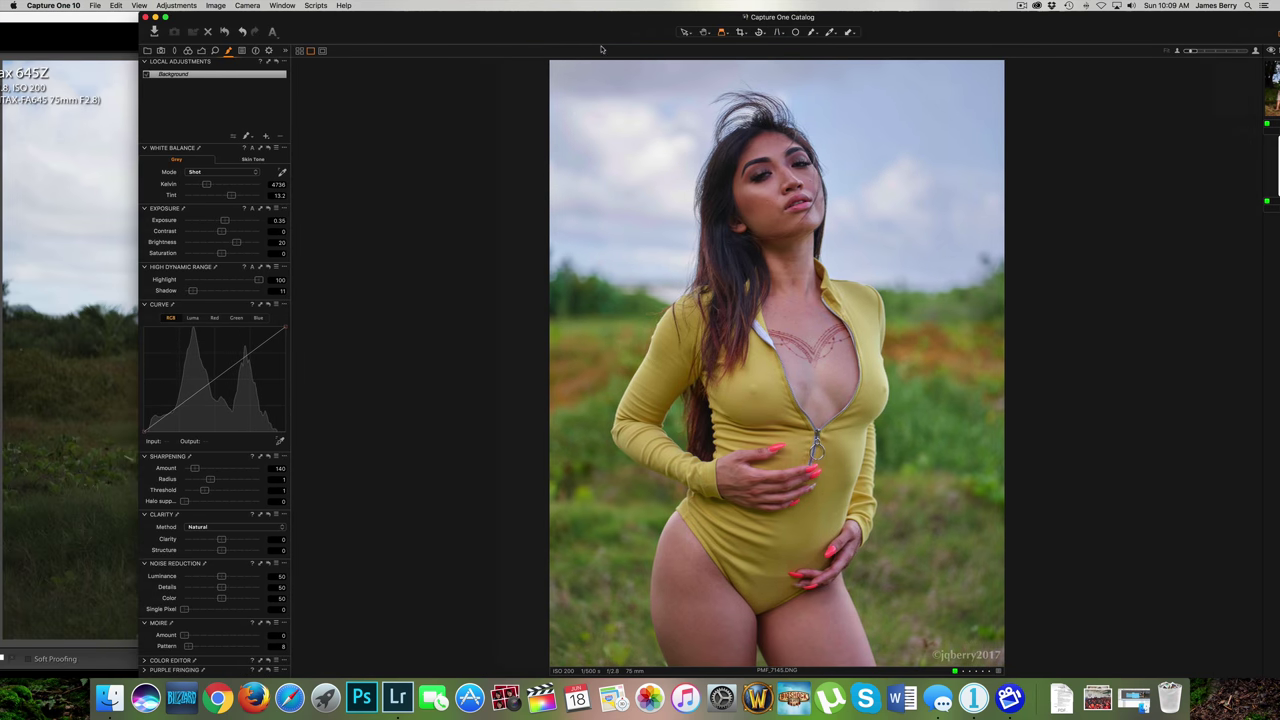
Step: Reset the Exposure and High Dynamic Range adjustments of PMF_7145.DNG and switch to Lightroom
{"action": "left_click", "coordinate": [274, 268]}
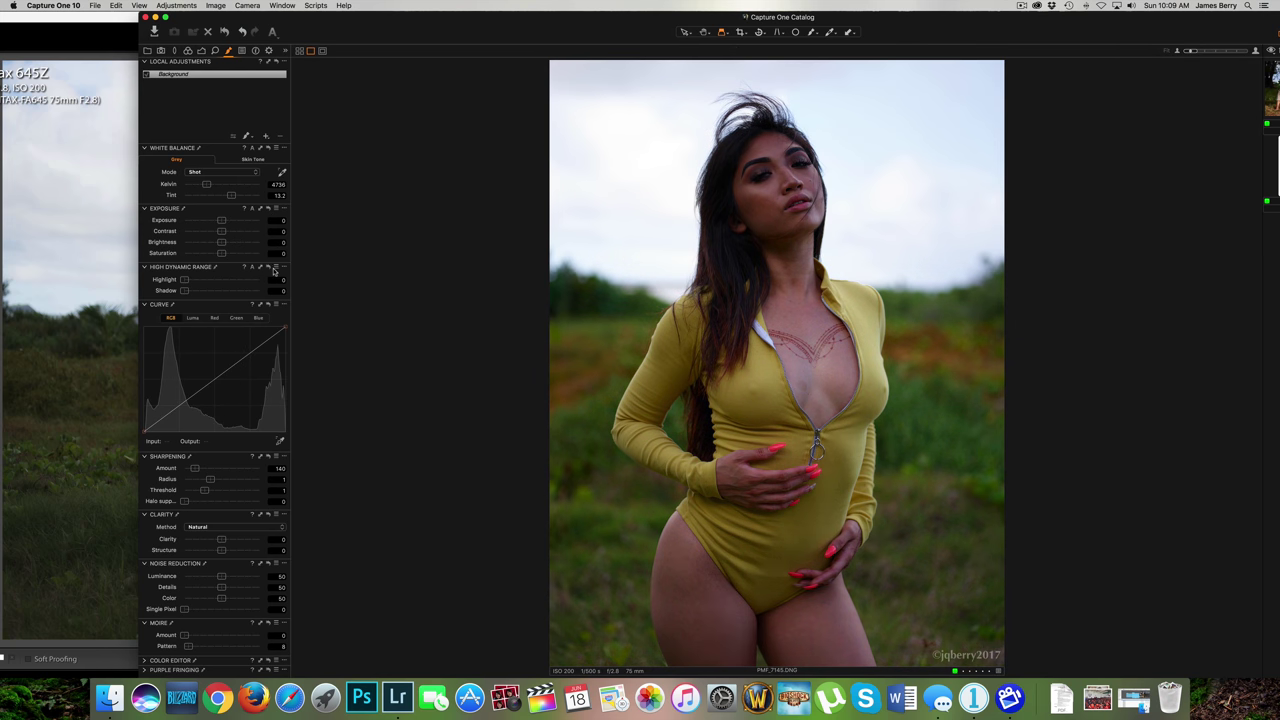
{"action": "left_click_drag", "start_coordinate": [516, 41], "coordinate": [662, 41]}
{"action": "key", "text": "super+Tab"}
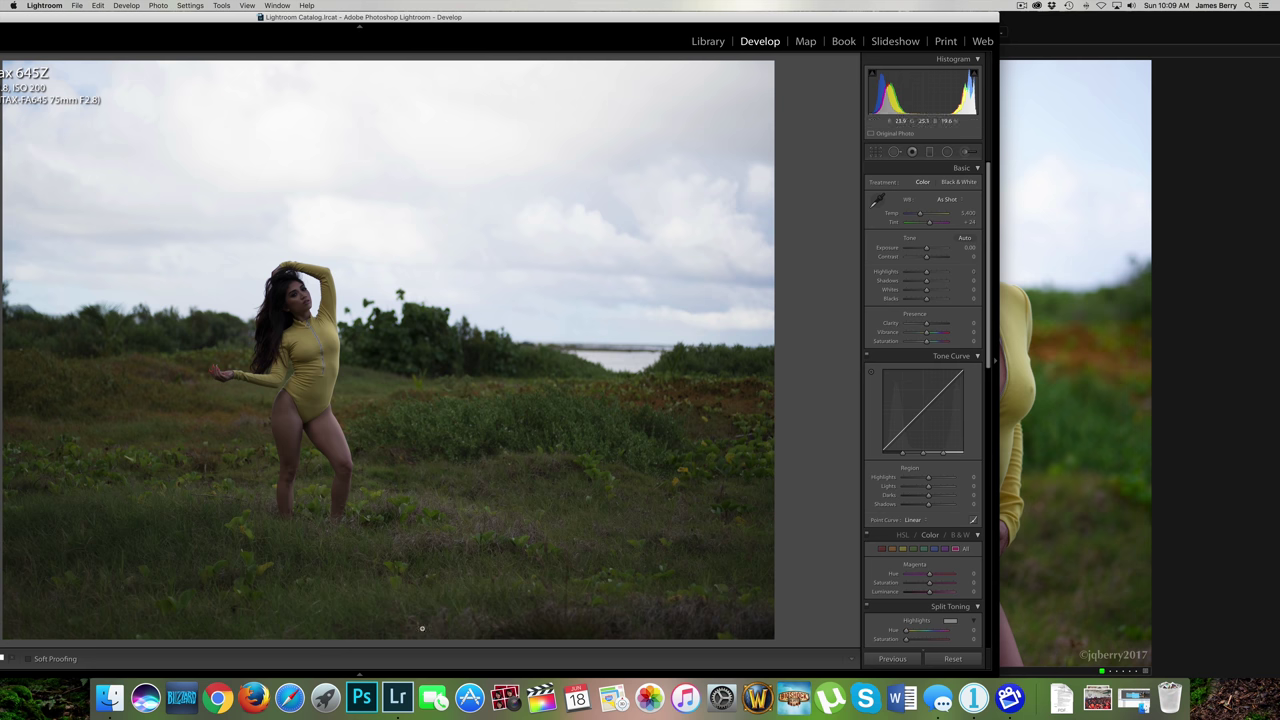
Step: Open PMF_7145.DNG from the filmstrip, hide the filmstrip, and arrange the Lightroom and Capture One windows side by side
{"action": "left_click", "coordinate": [360, 675]}
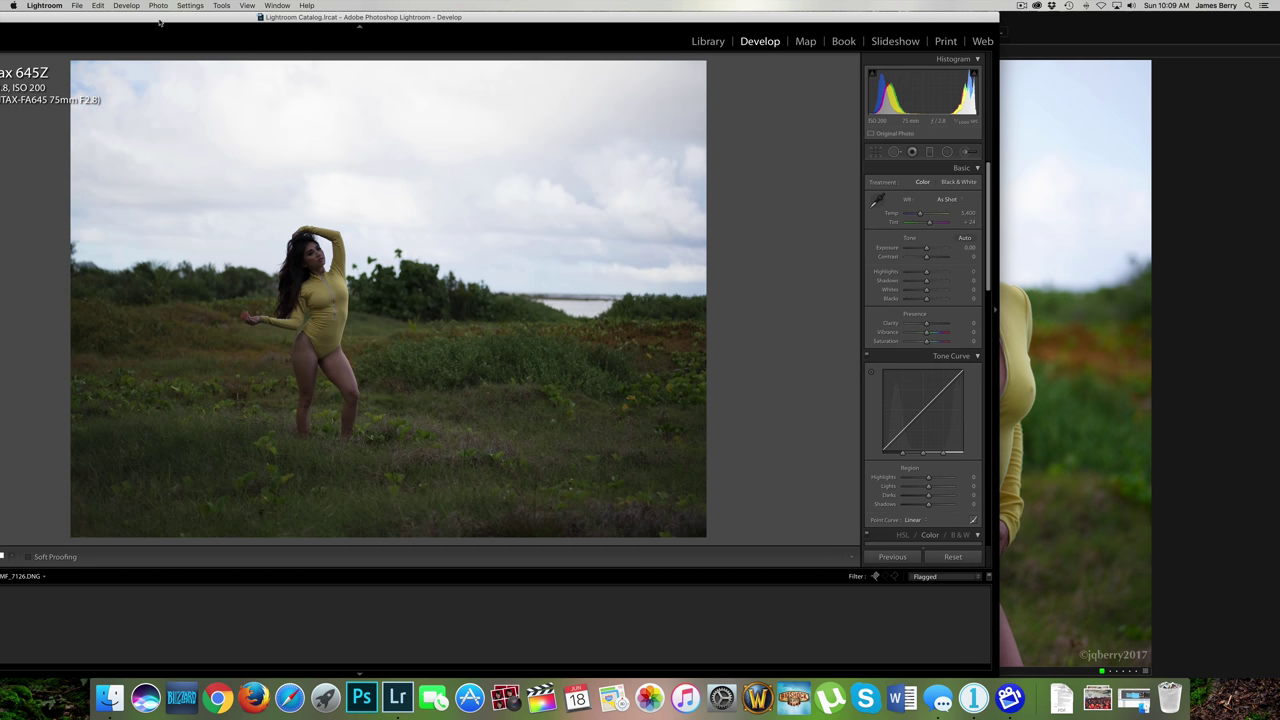
{"action": "left_click_drag", "start_coordinate": [160, 18], "coordinate": [301, 18]}
{"action": "key", "text": "Right"}
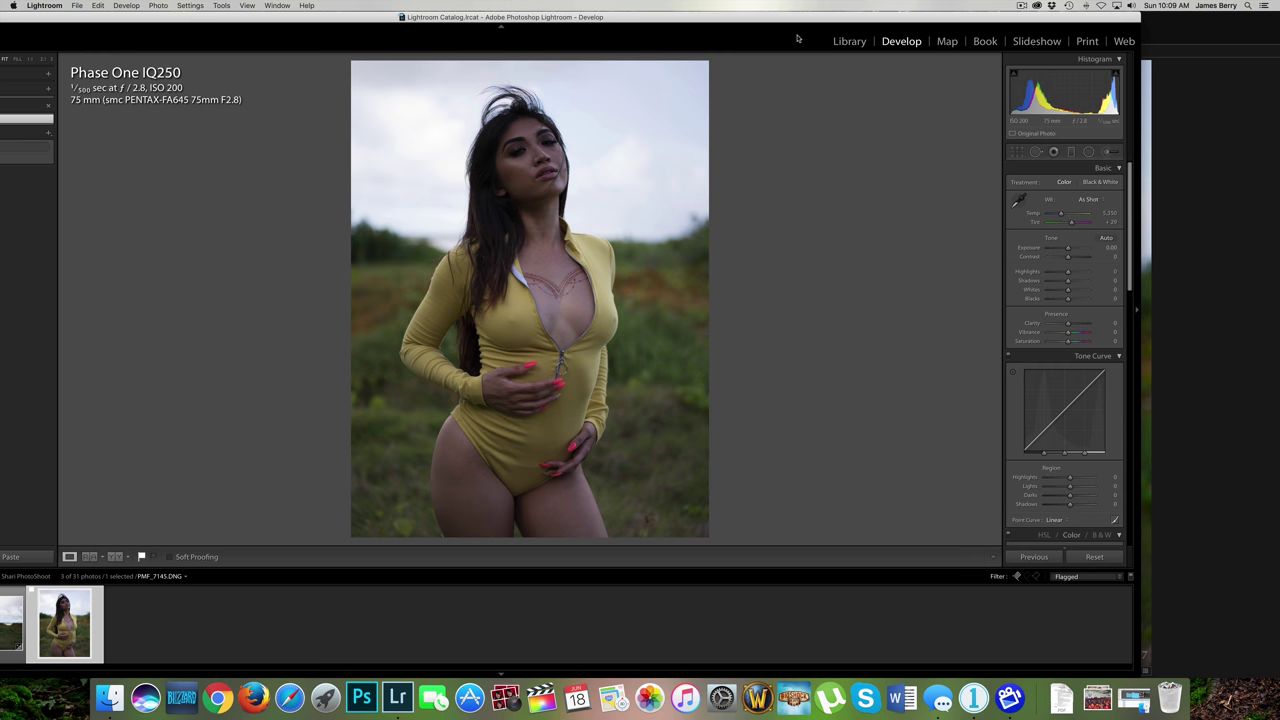
{"action": "left_click", "coordinate": [503, 674]}
{"action": "left_click_drag", "start_coordinate": [770, 22], "coordinate": [441, 3]}
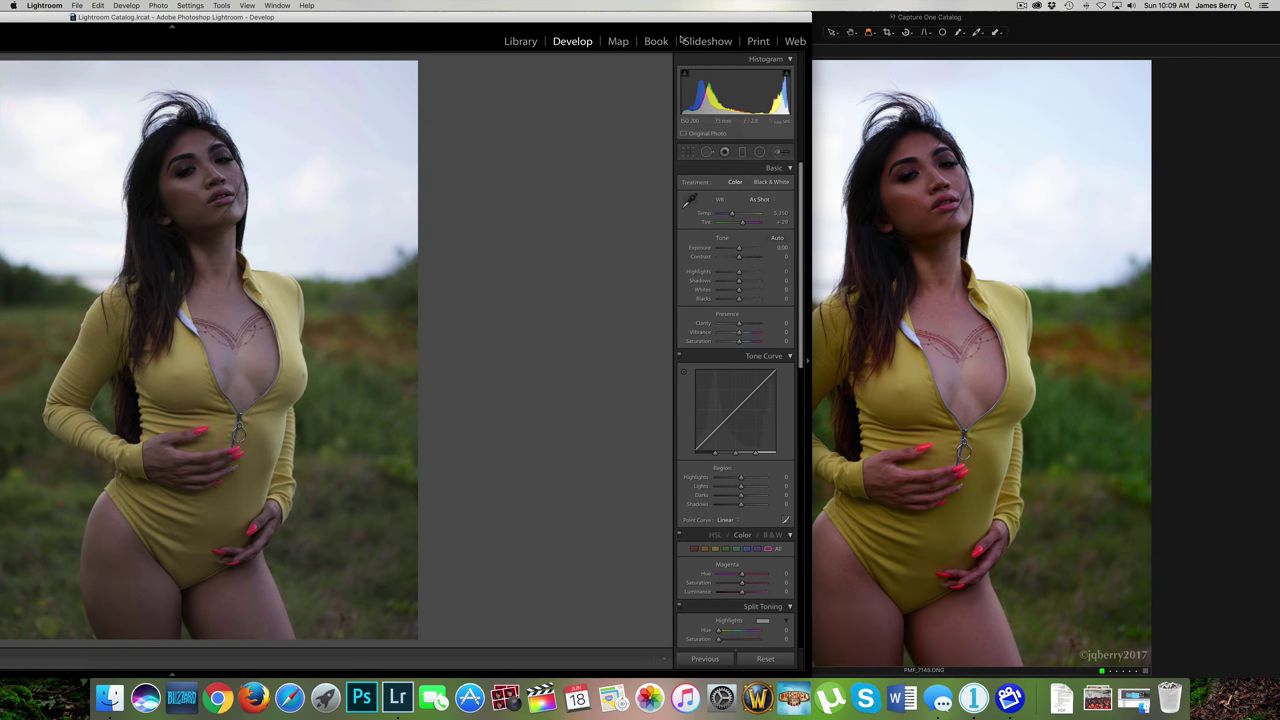
{"action": "left_click_drag", "start_coordinate": [832, 23], "coordinate": [916, 17]}
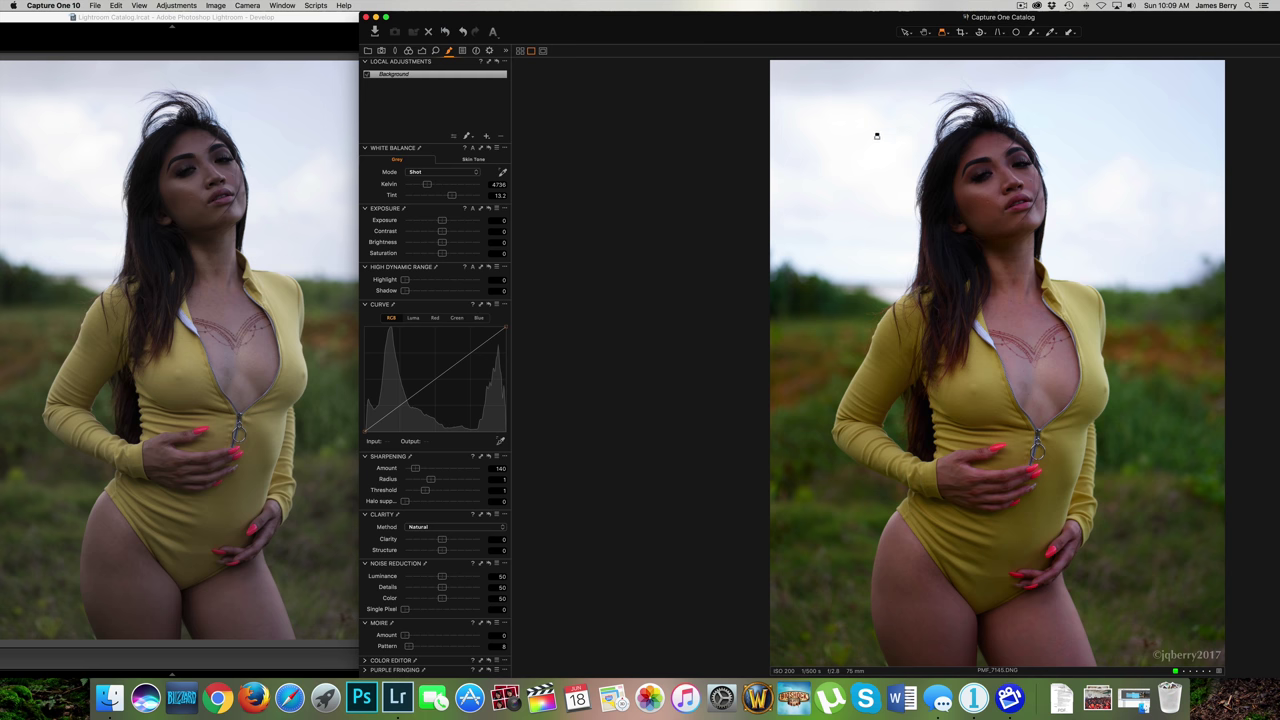
Step: In Capture One, set the Highlight of PMF_7145.DNG to 100, Shadow to 12 and Brightness to 14
{"action": "left_click_drag", "start_coordinate": [825, 22], "coordinate": [447, 3]}
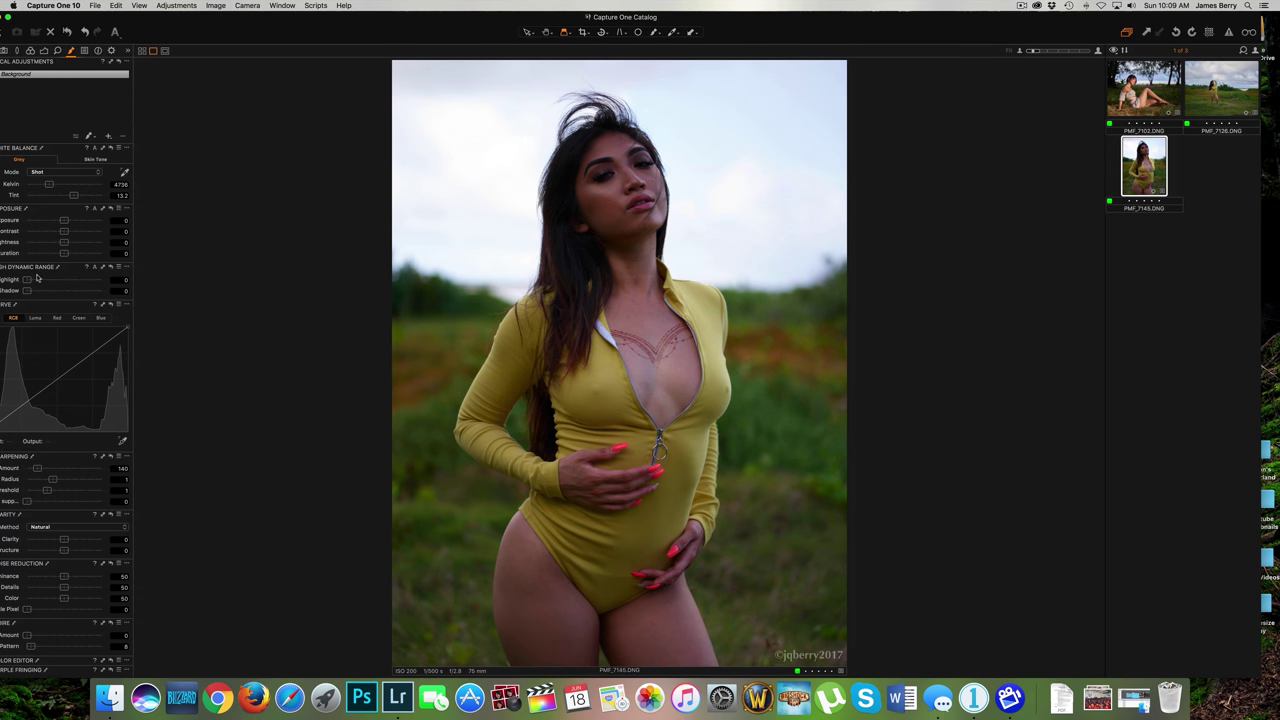
{"action": "left_click_drag", "start_coordinate": [33, 282], "coordinate": [100, 280]}
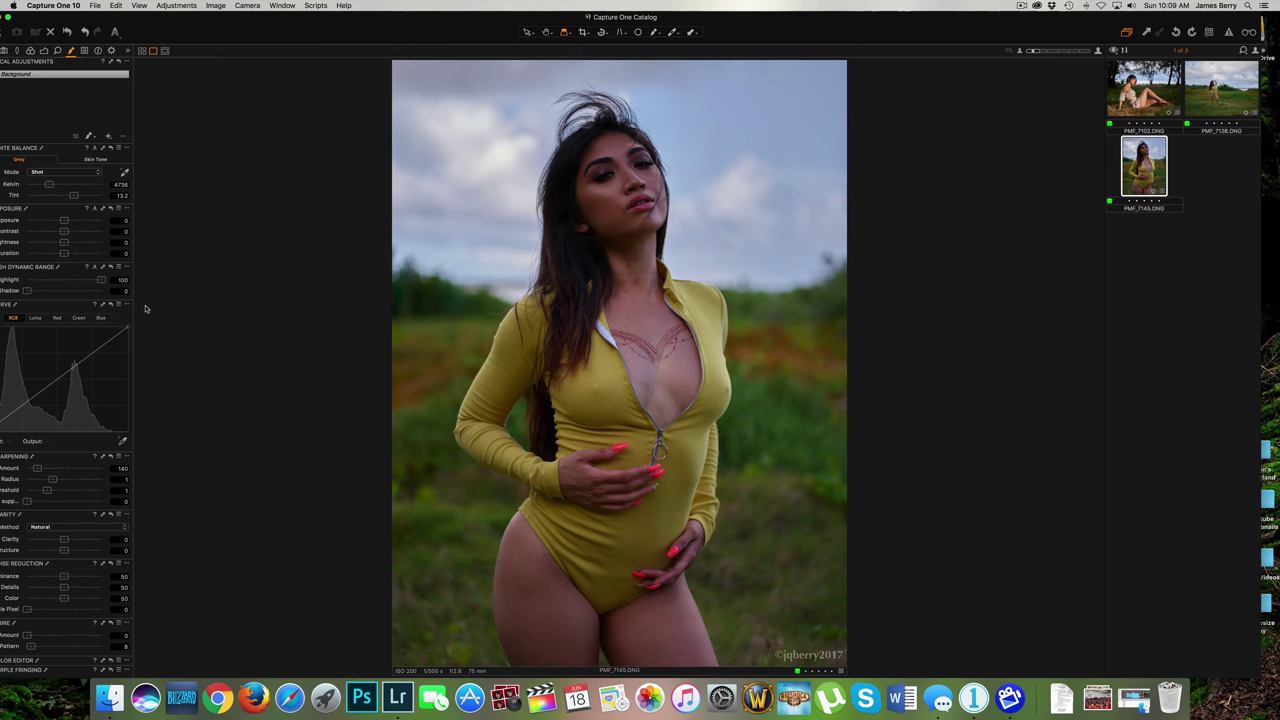
{"action": "left_click_drag", "start_coordinate": [28, 291], "coordinate": [37, 291]}
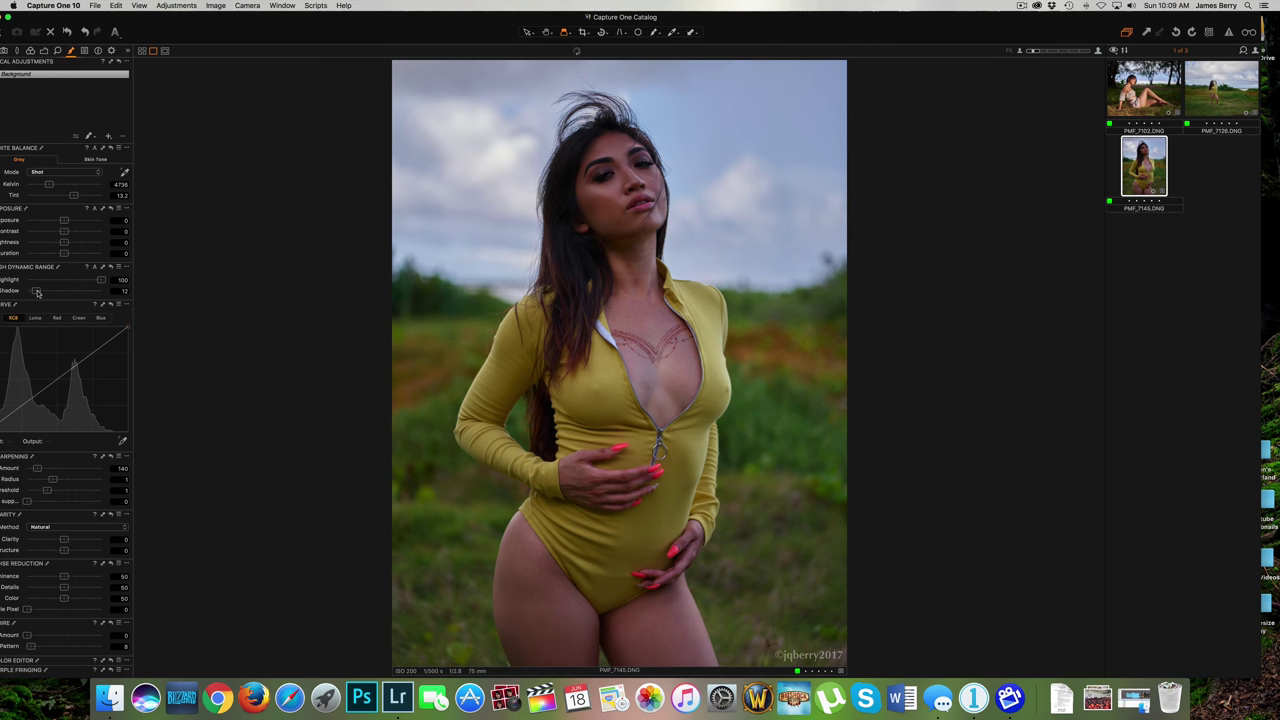
{"action": "left_click_drag", "start_coordinate": [65, 242], "coordinate": [78, 243]}
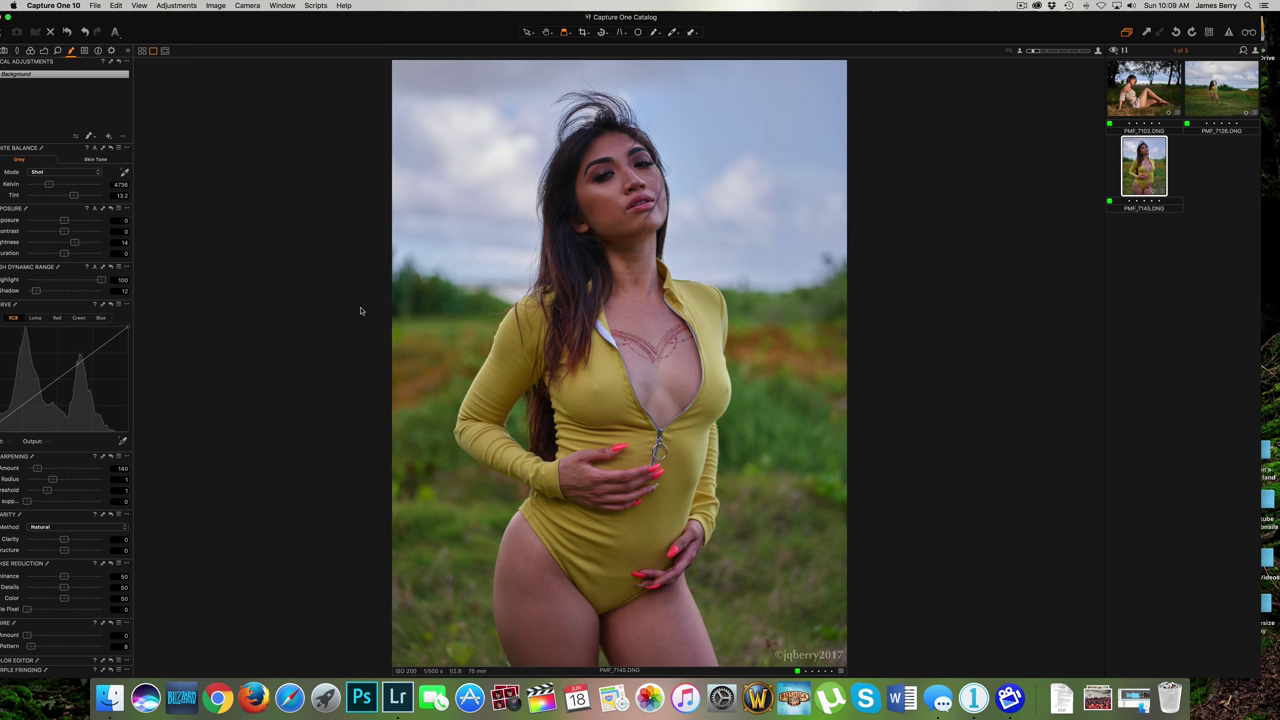
Step: Examine the skin and facial detail of the portrait at up to 200% zoom and return to the full view
{"action": "left_click", "coordinate": [606, 172]}
{"action": "left_click_drag", "start_coordinate": [606, 172], "coordinate": [604, 178]}
{"action": "left_click_drag", "start_coordinate": [1036, 51], "coordinate": [1063, 54]}
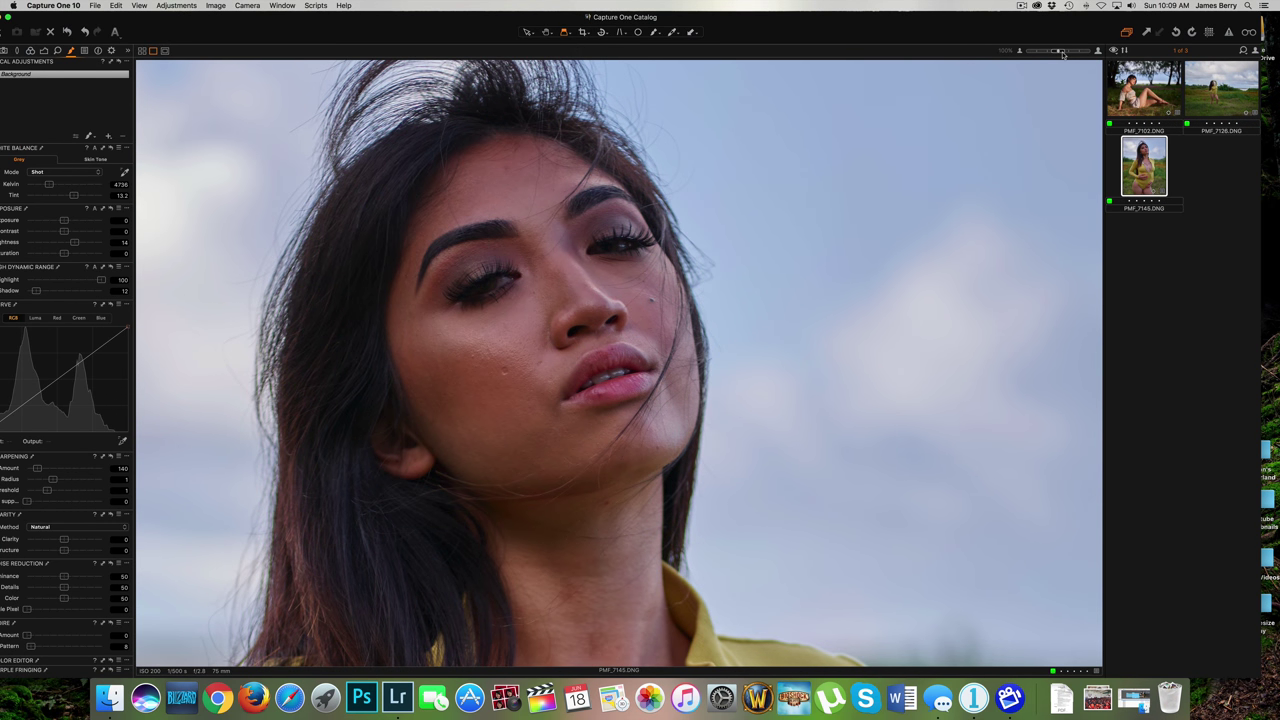
{"action": "left_click_drag", "start_coordinate": [1065, 55], "coordinate": [1070, 52]}
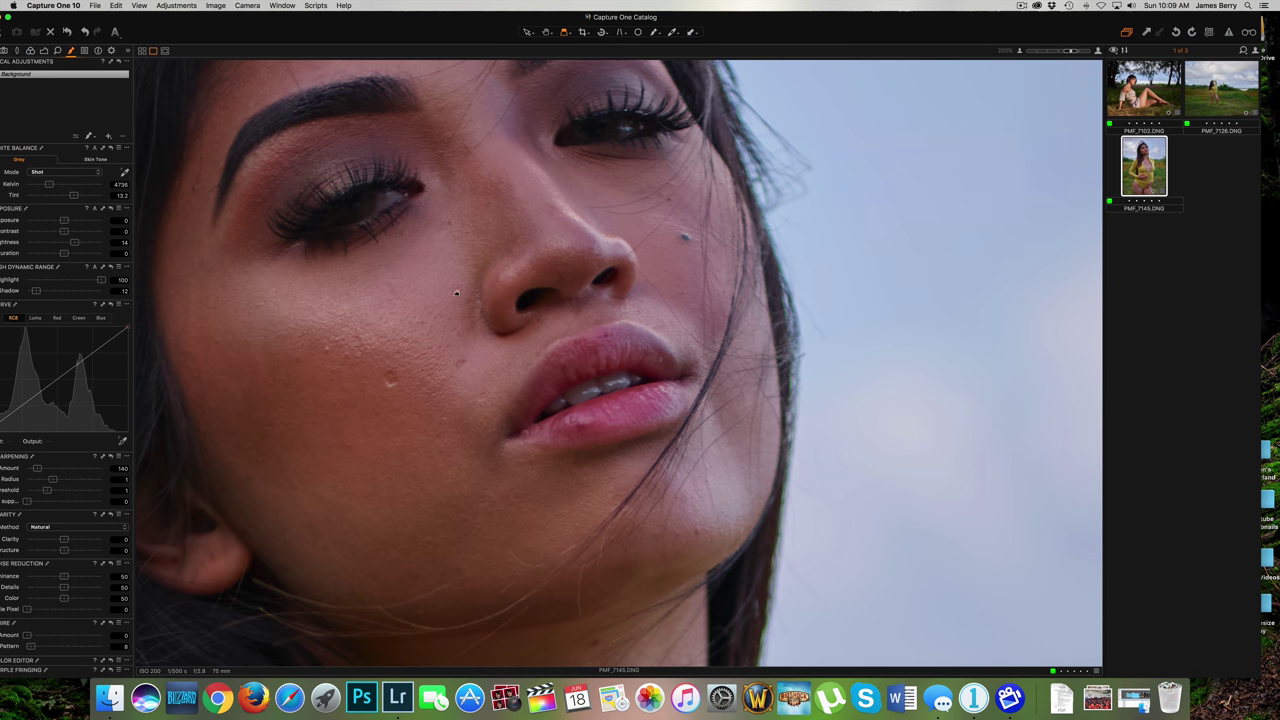
{"action": "left_click_drag", "start_coordinate": [377, 255], "coordinate": [564, 338]}
{"action": "left_click_drag", "start_coordinate": [1070, 52], "coordinate": [1033, 52]}
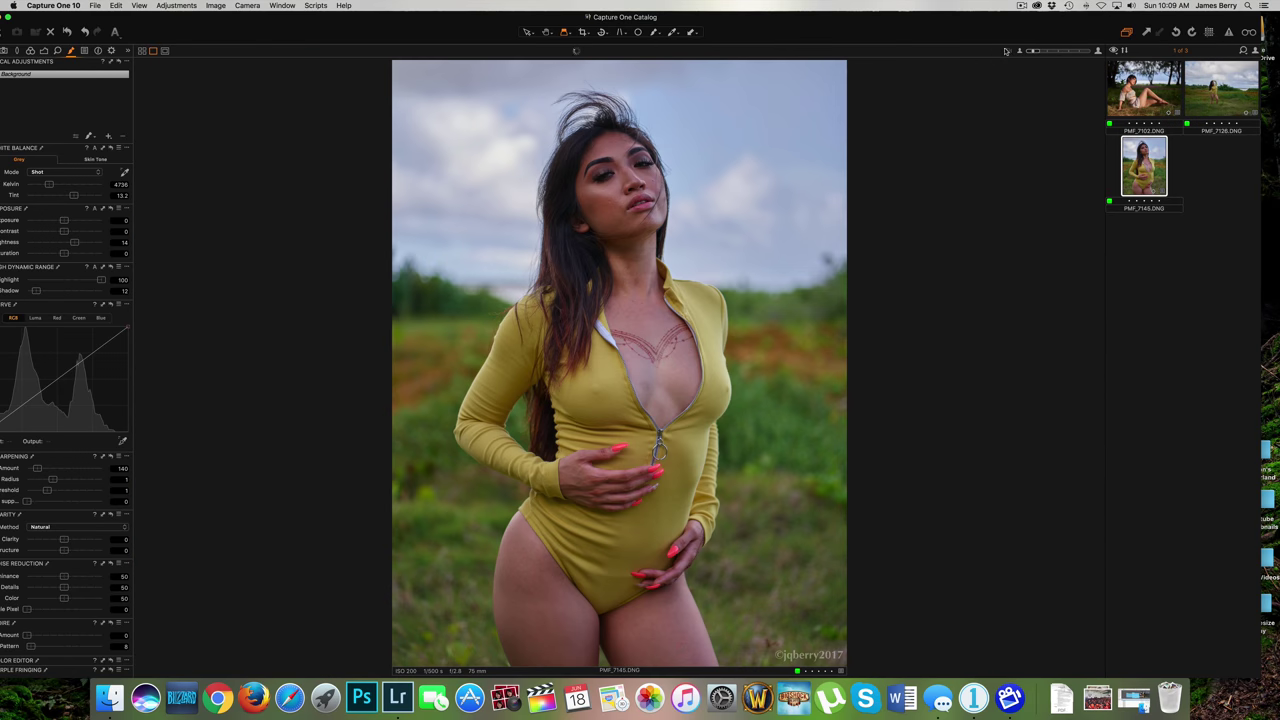
Step: Minimize the Capture One and Lightroom windows and switch to Finder to show the 645Z card's contents
{"action": "left_click_drag", "start_coordinate": [172, 28], "coordinate": [259, 35]}
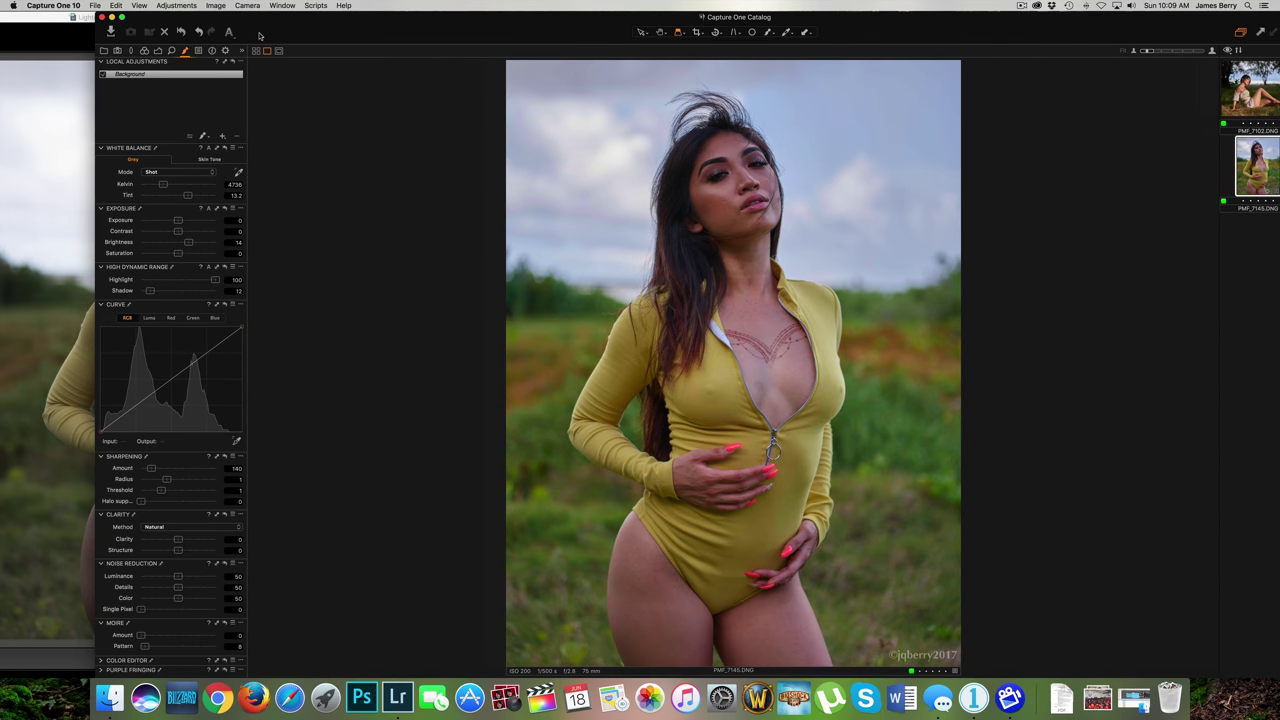
{"action": "left_click", "coordinate": [112, 18]}
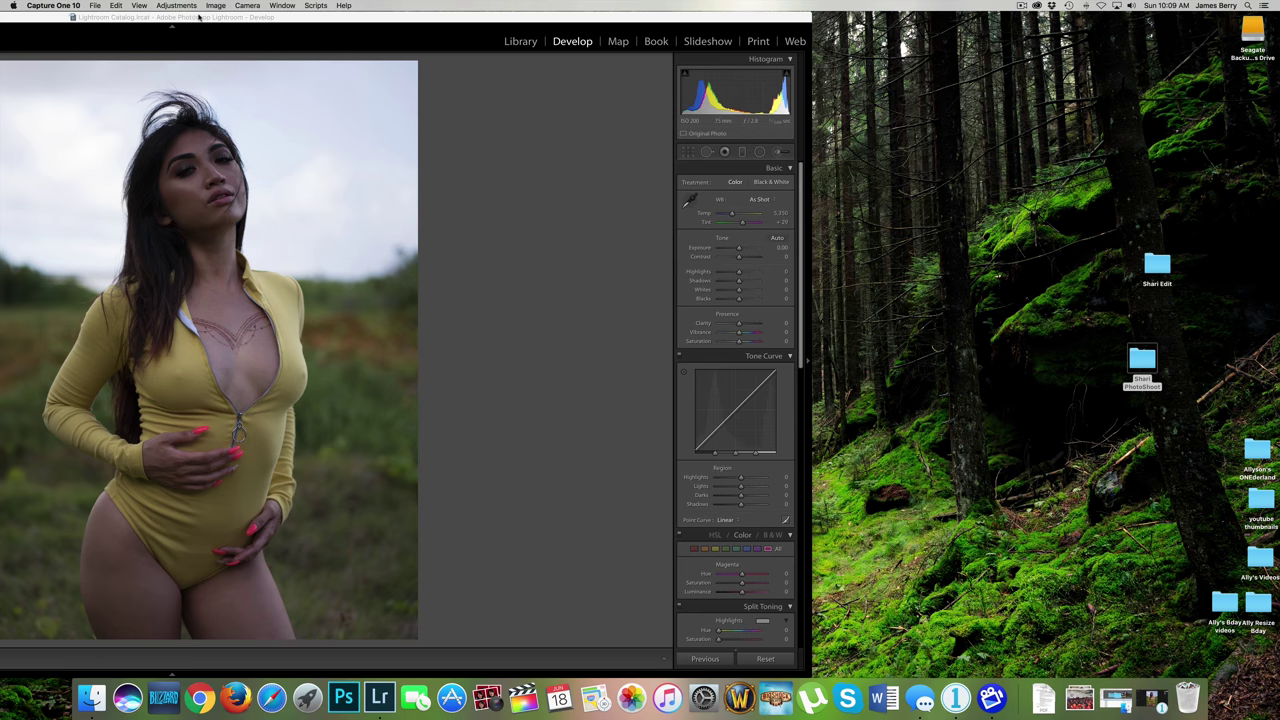
{"action": "left_click_drag", "start_coordinate": [35, 17], "coordinate": [440, 17]}
{"action": "left_click_drag", "start_coordinate": [240, 12], "coordinate": [312, 12]}
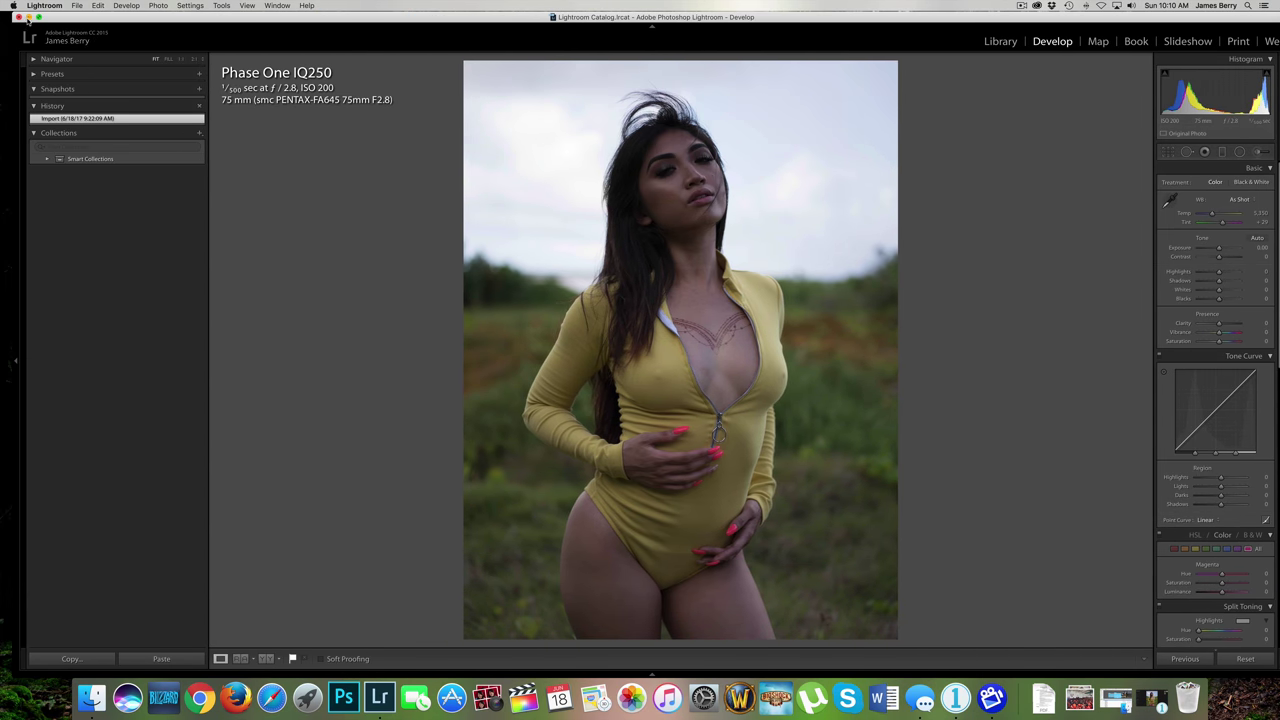
{"action": "double_click", "coordinate": [312, 12]}
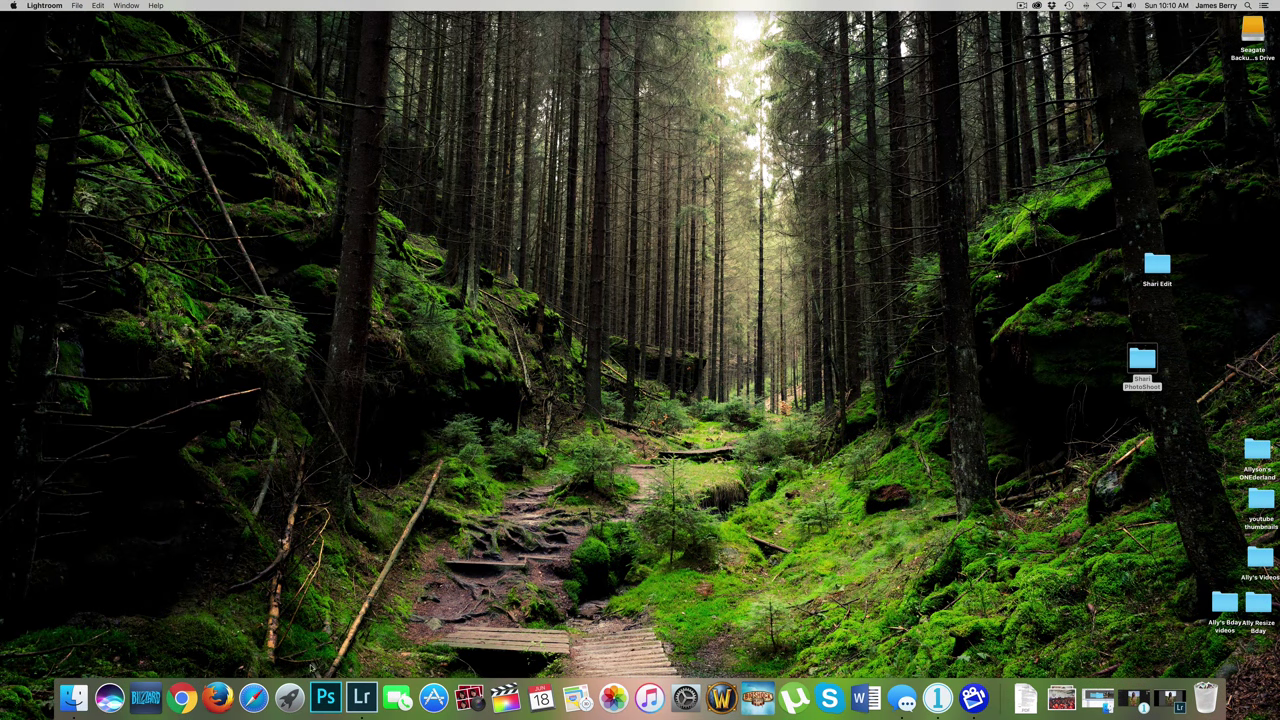
{"action": "left_click", "coordinate": [75, 697]}
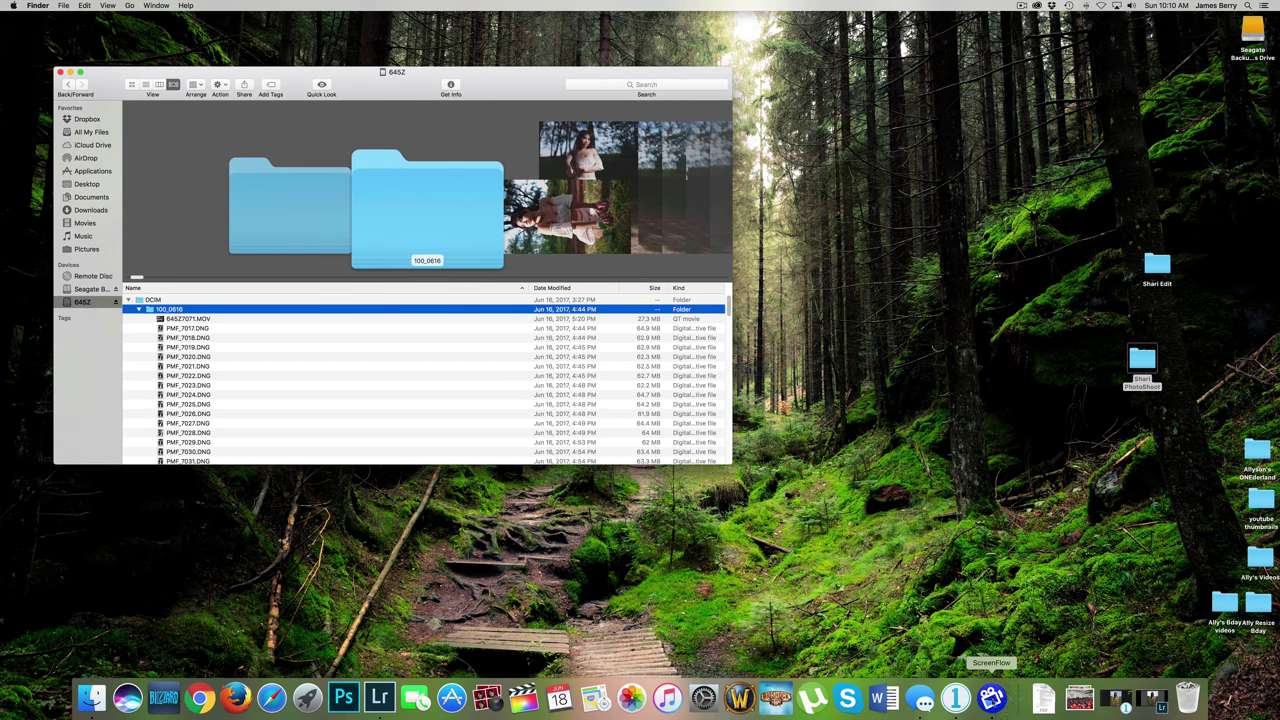
Step: Check in Capture One's image import which files of the PhotoShoot folder are offered, cancel the import and minimize the program
{"action": "left_click", "coordinate": [1123, 706]}
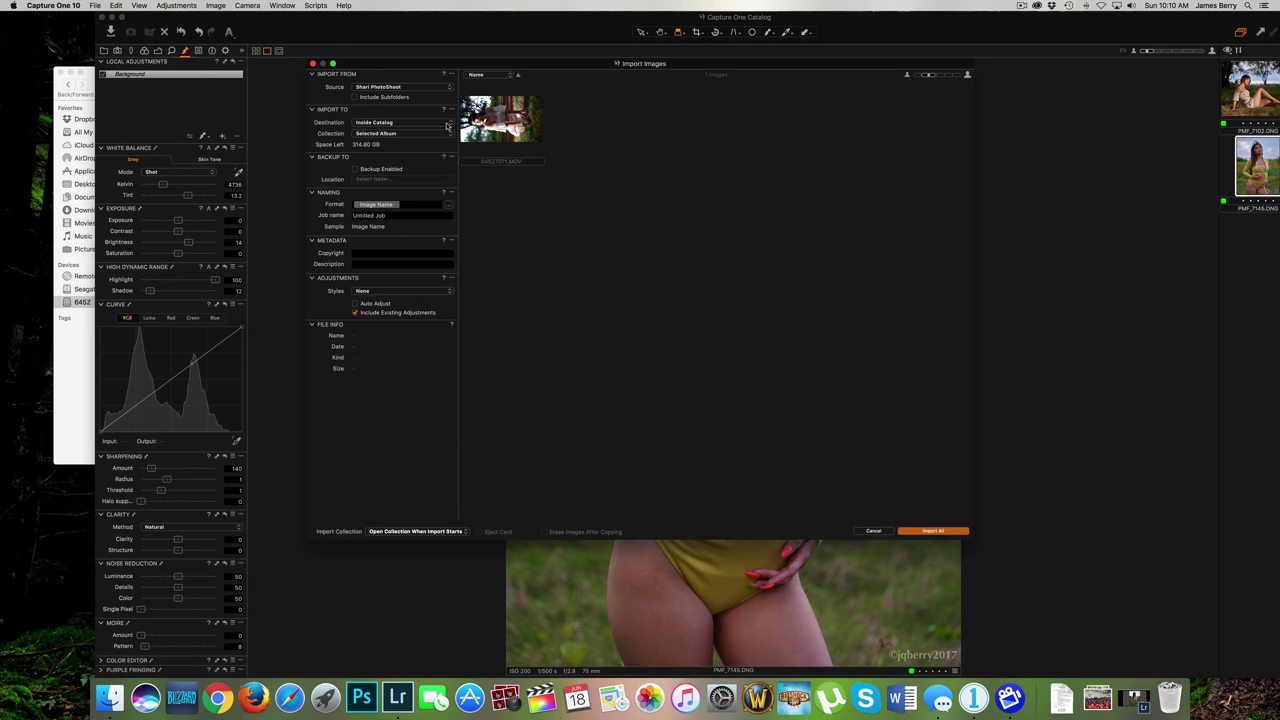
{"action": "left_click", "coordinate": [386, 87]}
{"action": "left_click", "coordinate": [384, 77]}
{"action": "left_click", "coordinate": [873, 530]}
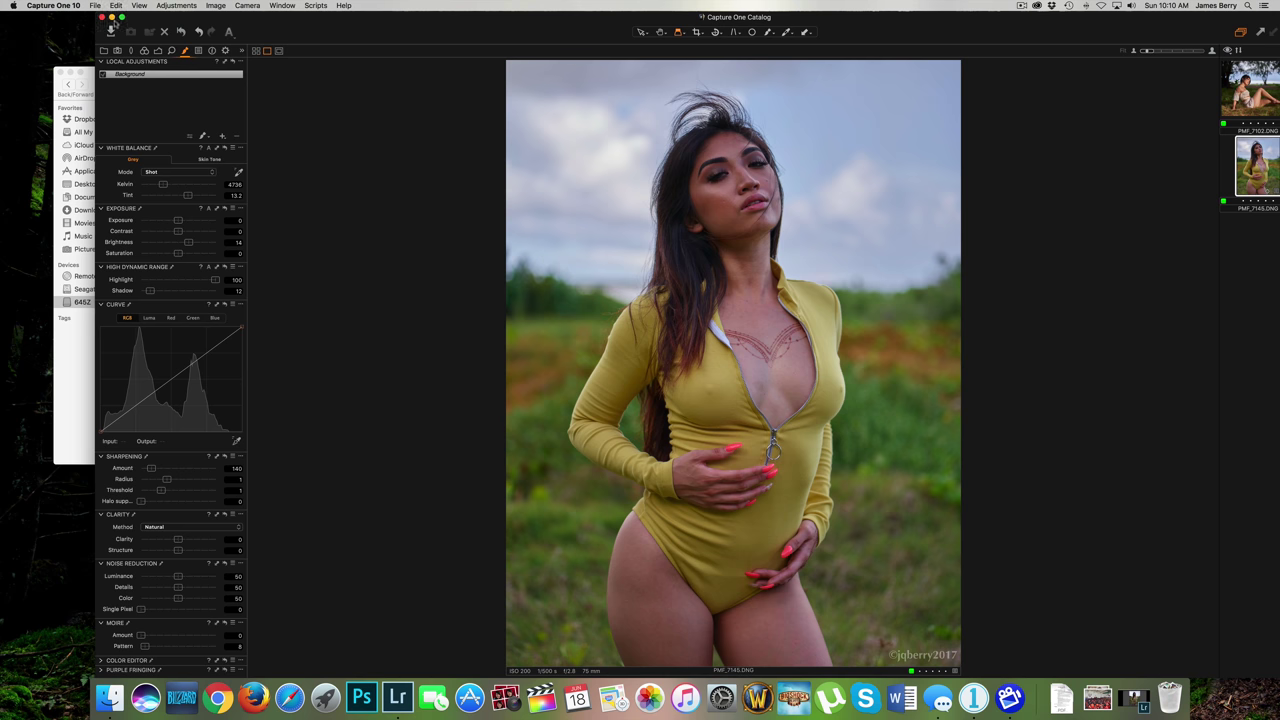
{"action": "left_click", "coordinate": [111, 17]}
Step: Select all files in the card's 100_0616 folder, from 645Z7071.MOV through PMF_7159.DNG
{"action": "left_click_drag", "start_coordinate": [357, 88], "coordinate": [434, 93]}
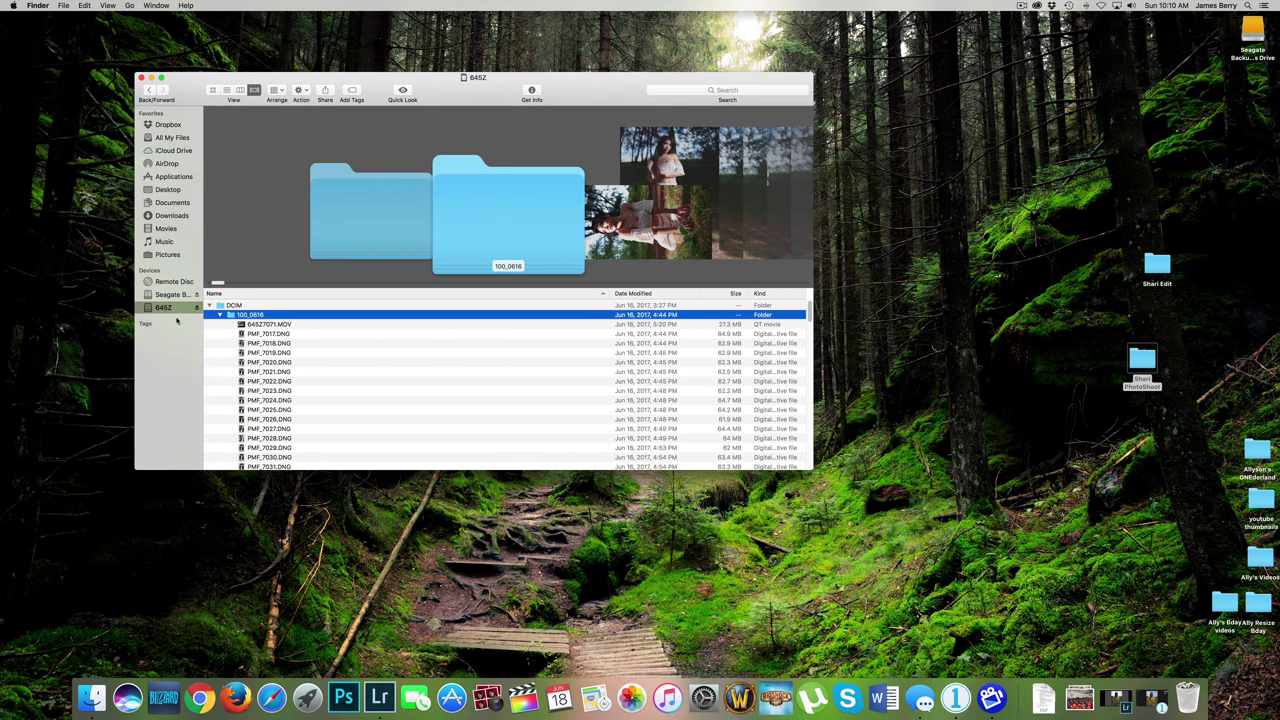
{"action": "key", "text": "Down"}
{"action": "scroll", "coordinate": [760, 380], "scroll_direction": "down", "scroll_amount": 10}
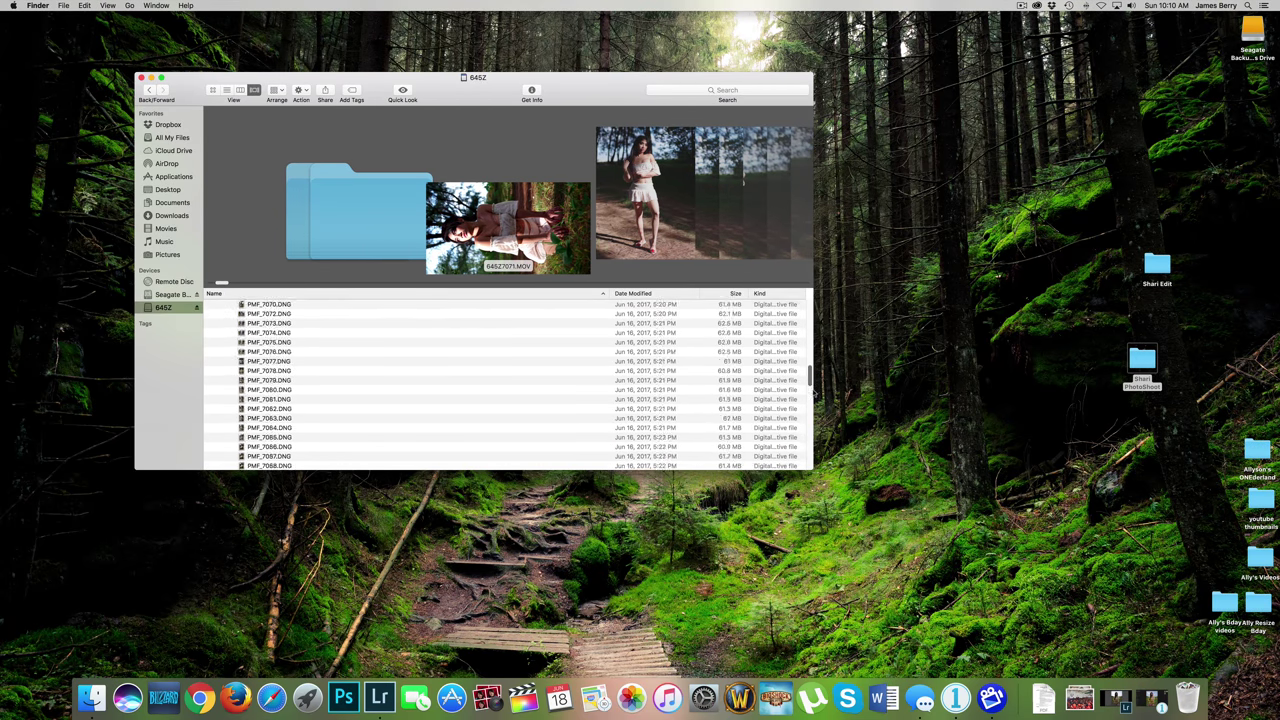
{"action": "scroll", "coordinate": [800, 395], "scroll_direction": "down", "scroll_amount": 10}
{"action": "left_click", "coordinate": [332, 458], "text": "shift"}
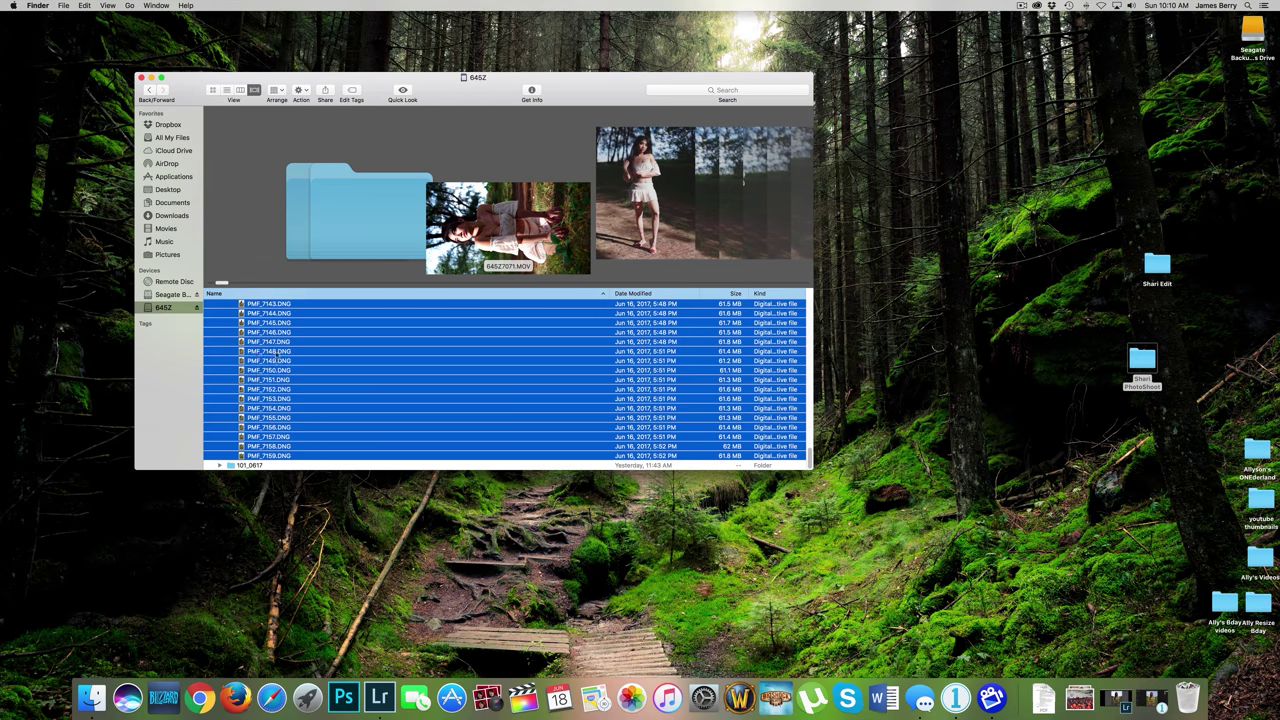
Step: Close the card window, open the PhotoShoot folder from the desktop and select PMF_7021.DNG in it
{"action": "left_click_drag", "start_coordinate": [1145, 372], "coordinate": [1083, 310]}
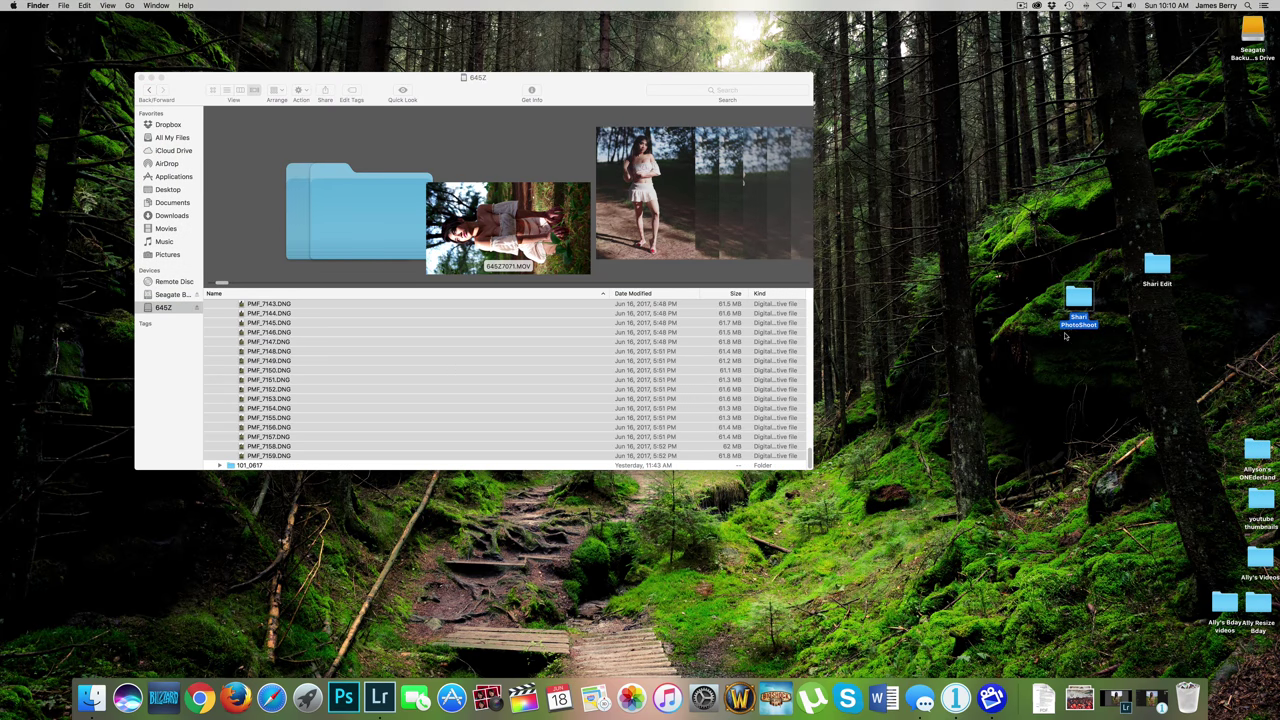
{"action": "left_click", "coordinate": [141, 78]}
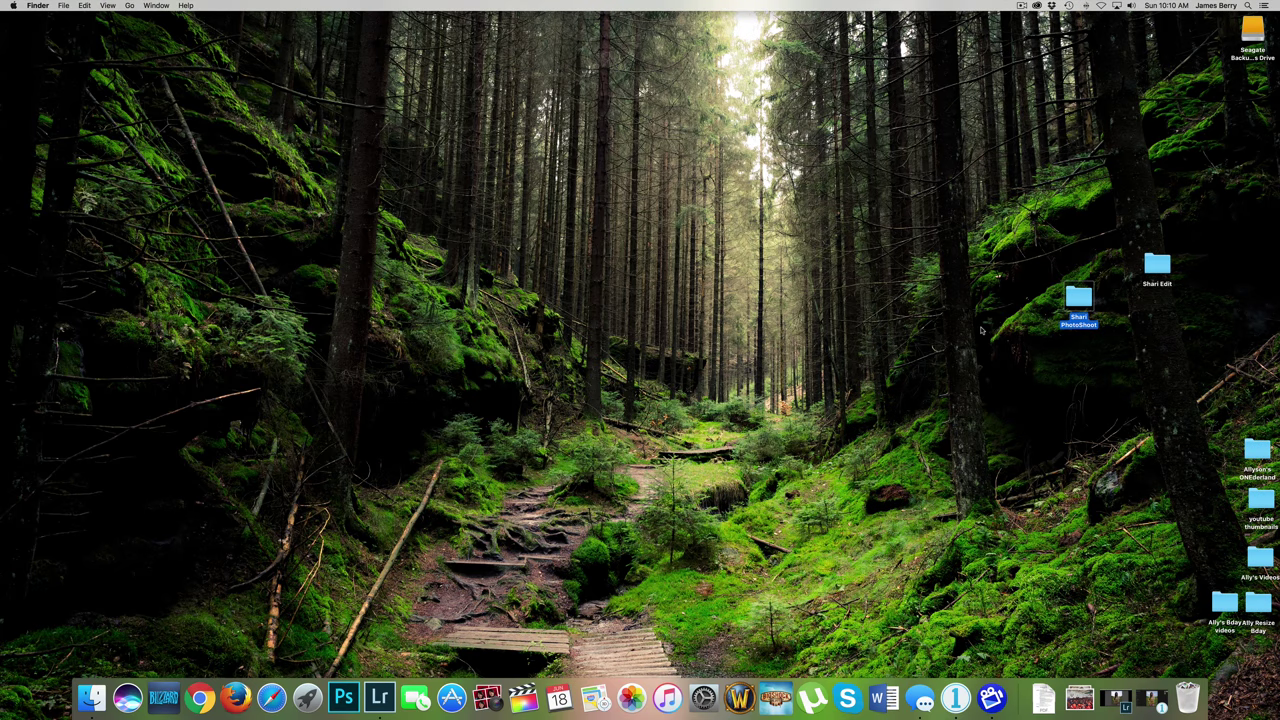
{"action": "double_click", "coordinate": [1075, 300]}
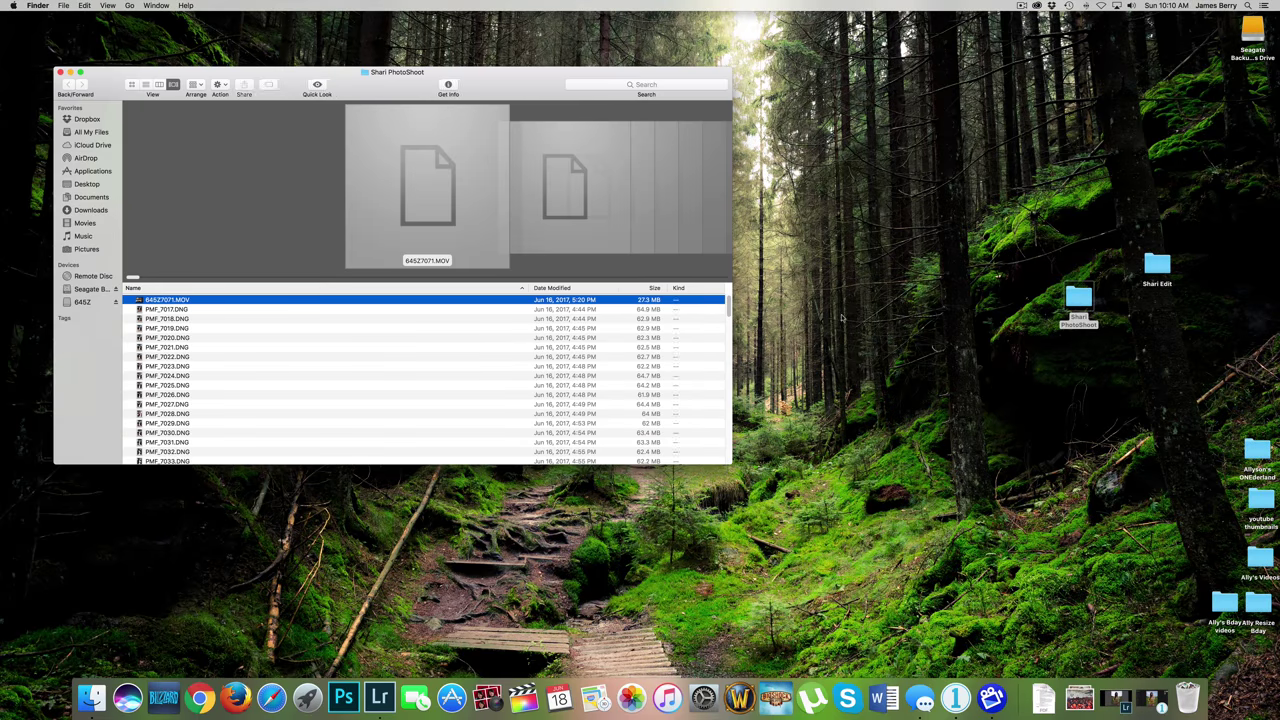
{"action": "left_click", "coordinate": [234, 318]}
{"action": "left_click", "coordinate": [249, 347]}
{"action": "left_click_drag", "start_coordinate": [506, 78], "coordinate": [682, 80]}
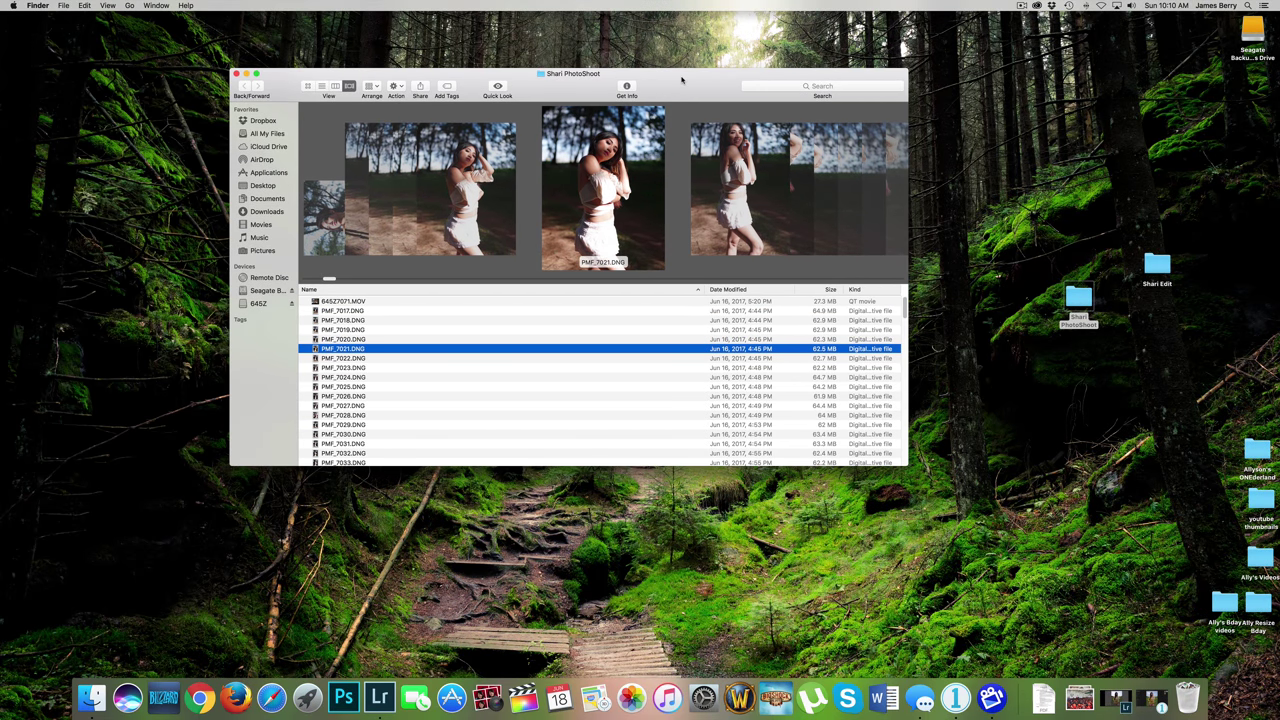
Step: Launch AnalogExif and load the metadata of PMF_7017.DNG from the desktop PhotoShoot folder
{"action": "key", "text": "super+space"}
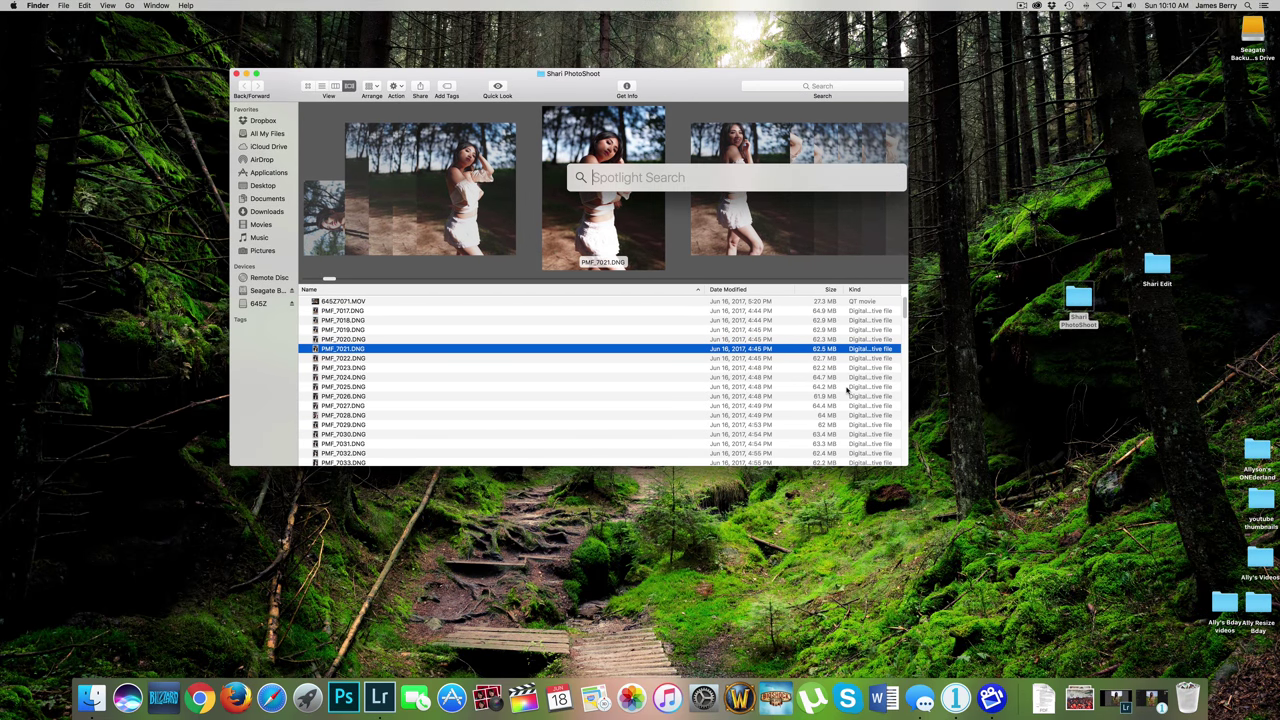
{"action": "type", "text": "analogExif"}
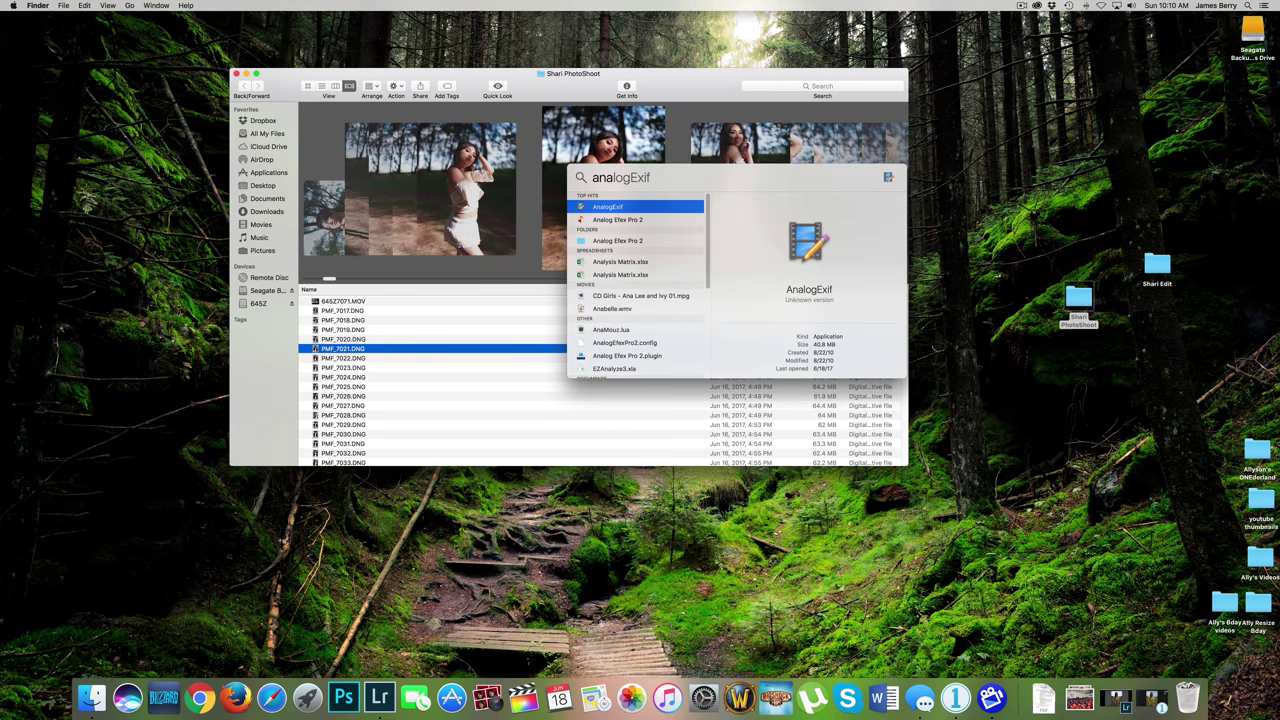
{"action": "key", "text": "Return"}
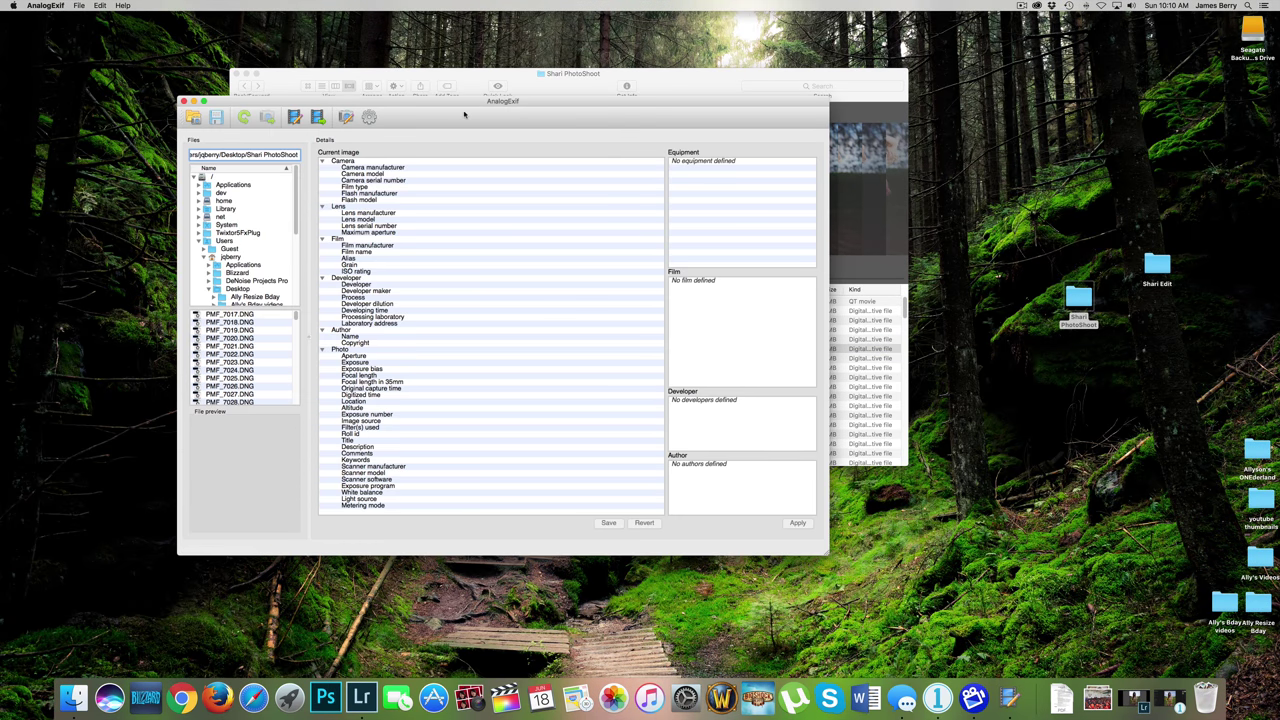
{"action": "left_click_drag", "start_coordinate": [432, 103], "coordinate": [739, 108]}
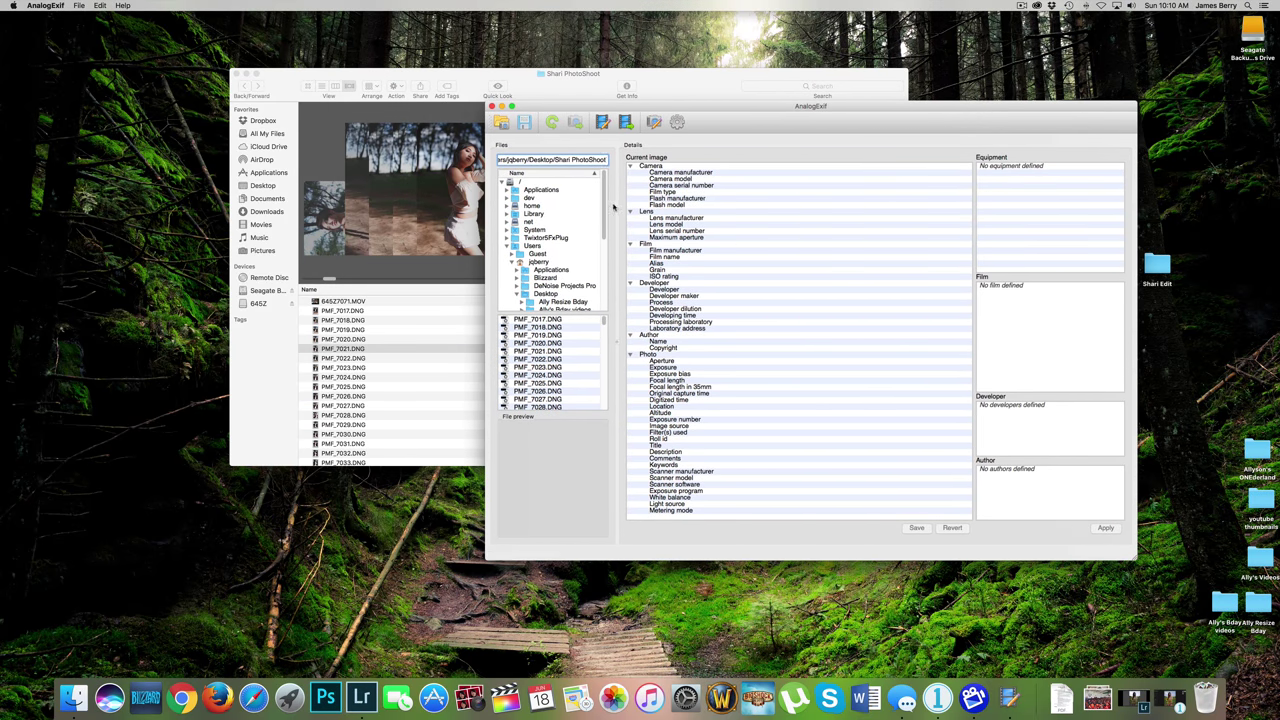
{"action": "scroll", "coordinate": [604, 200], "scroll_direction": "down", "scroll_amount": 5}
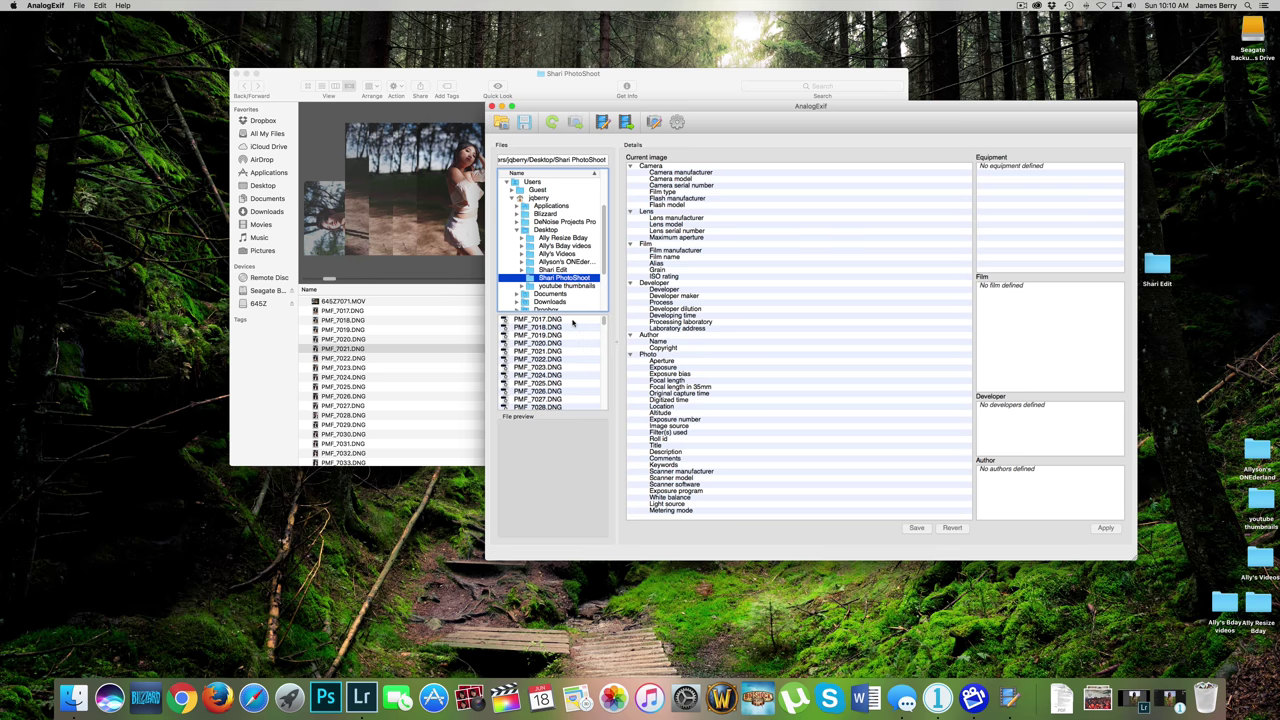
{"action": "left_click", "coordinate": [573, 319]}
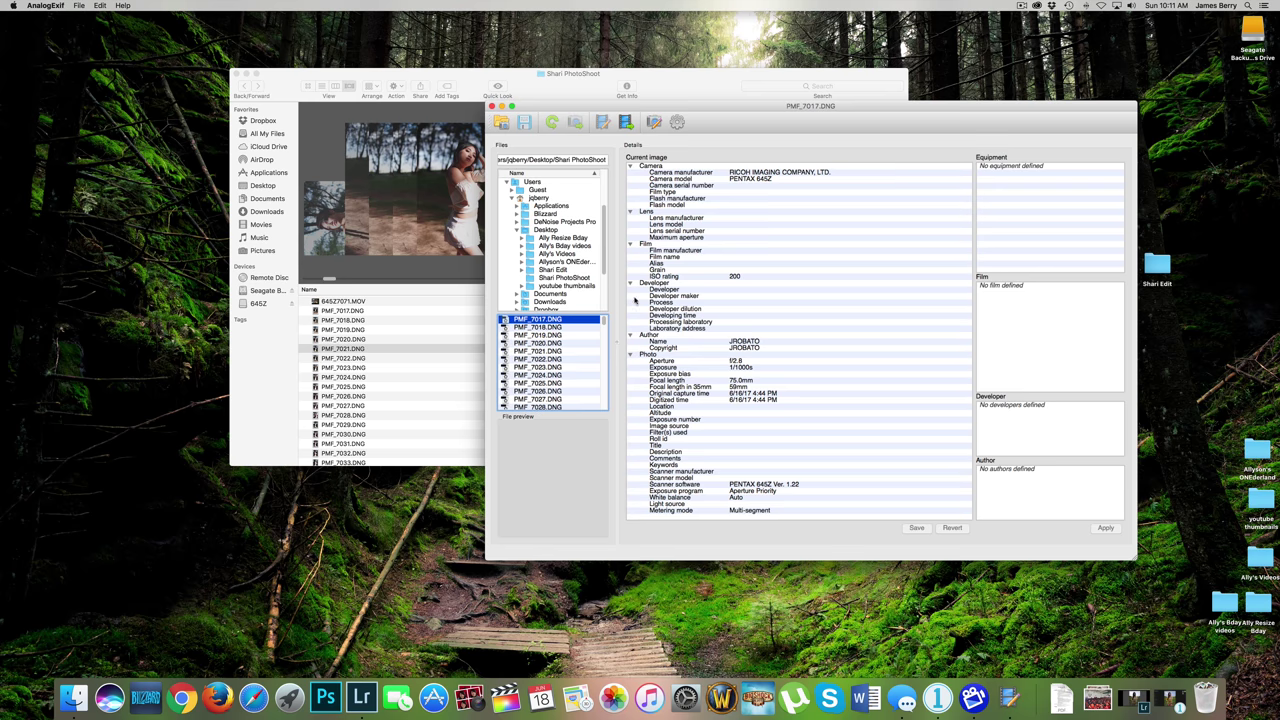
Step: Set the camera manufacturer of PMF_7017.DNG to Phase One
{"action": "double_click", "coordinate": [790, 172]}
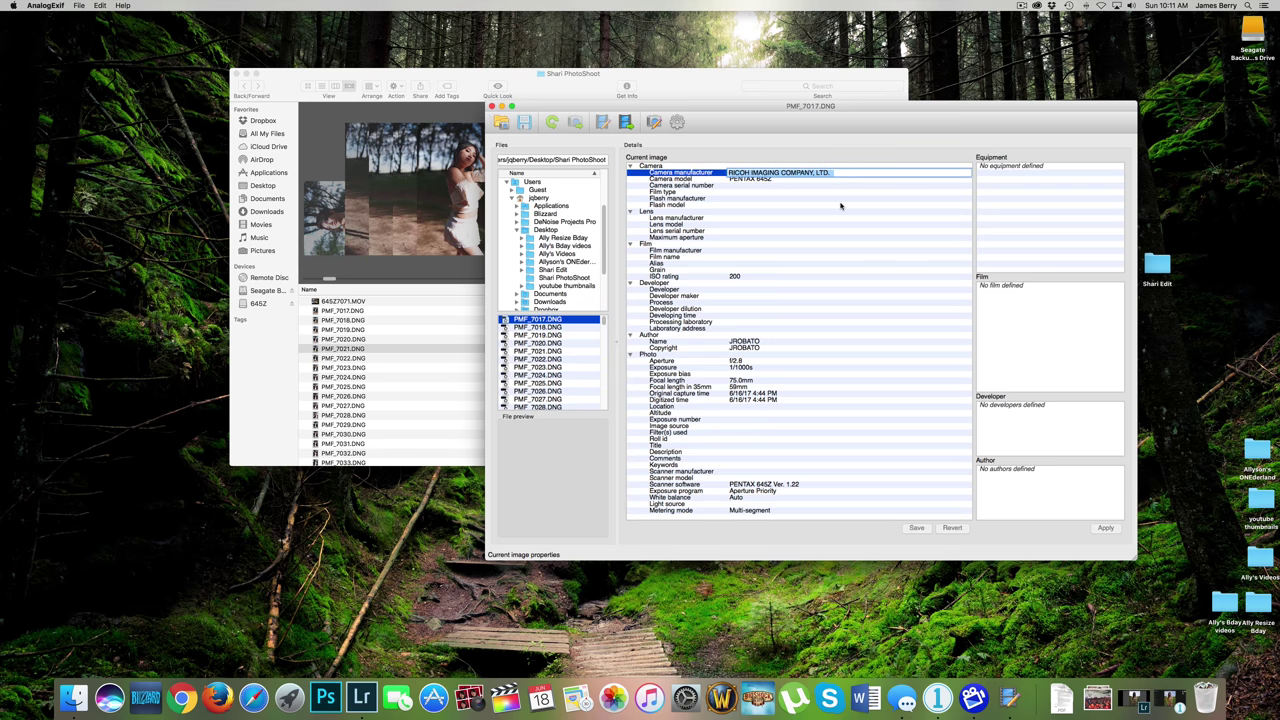
{"action": "type", "text": "P"}
{"action": "key", "text": "Return"}
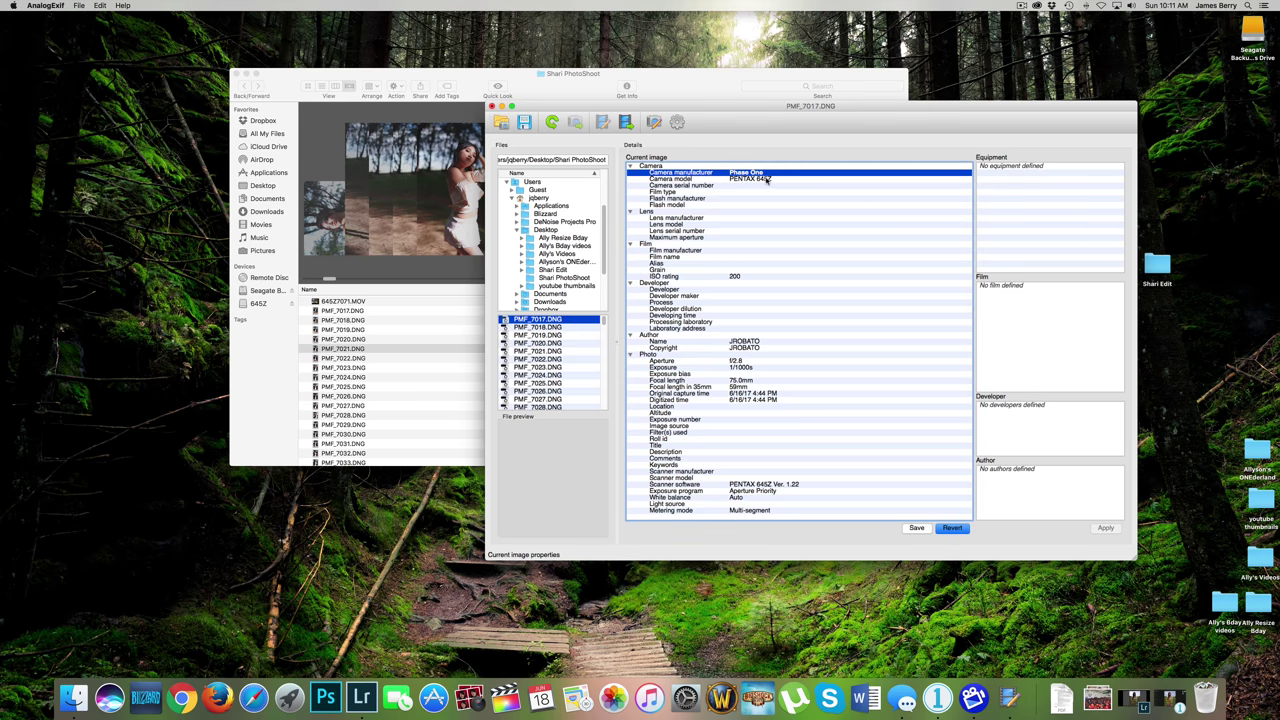
Step: Set the camera model of PMF_7017.DNG to IQ250 and save the metadata changes
{"action": "key", "text": "Tab"}
{"action": "type", "text": "IQ"}
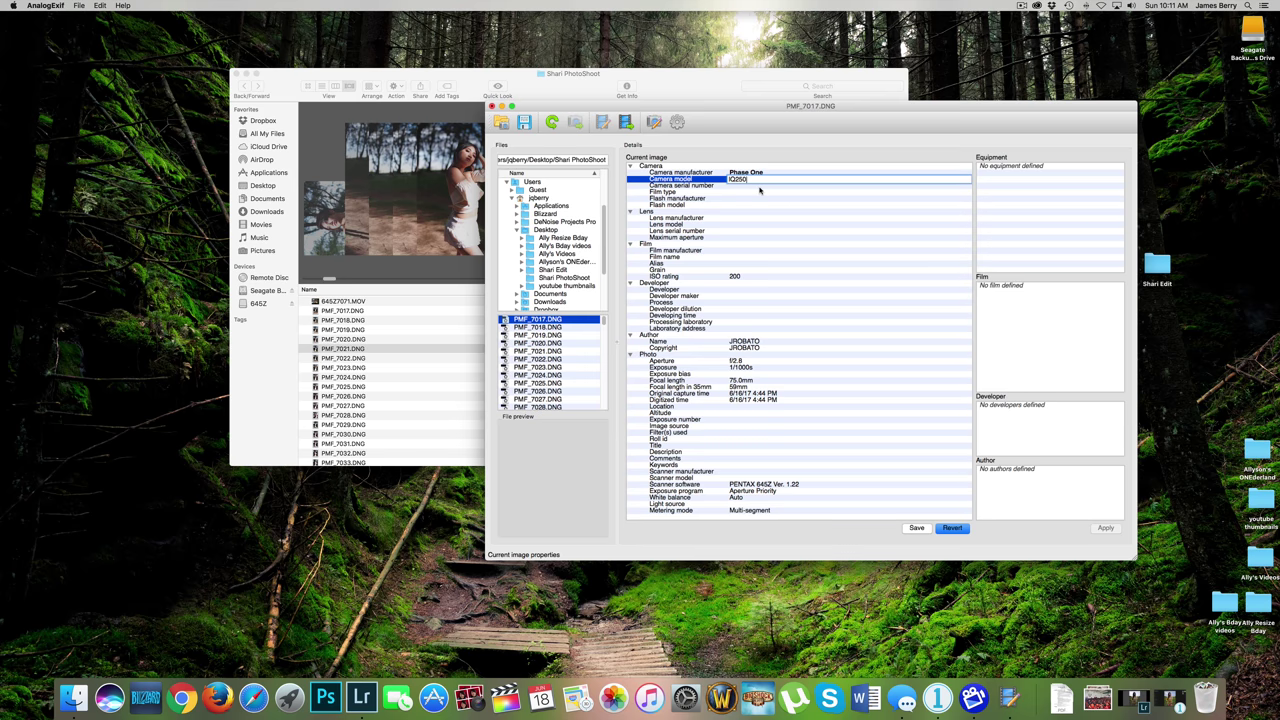
{"action": "key", "text": "Return"}
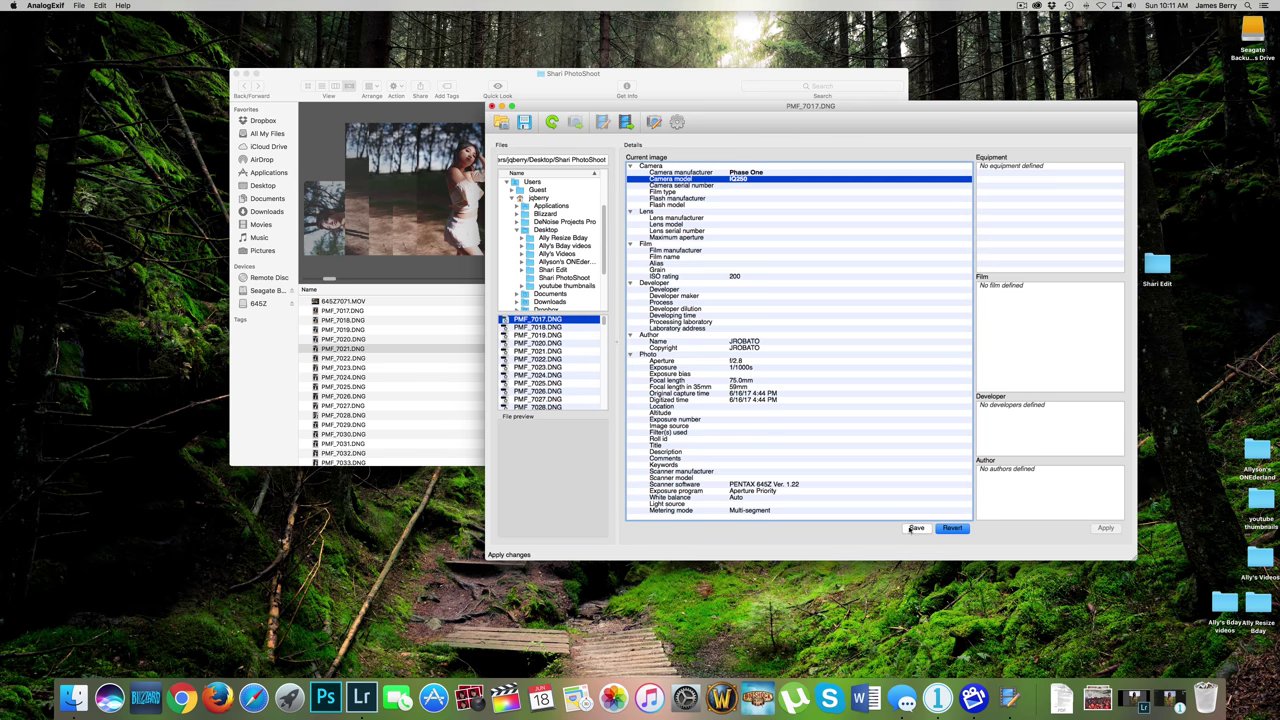
{"action": "left_click", "coordinate": [918, 528]}
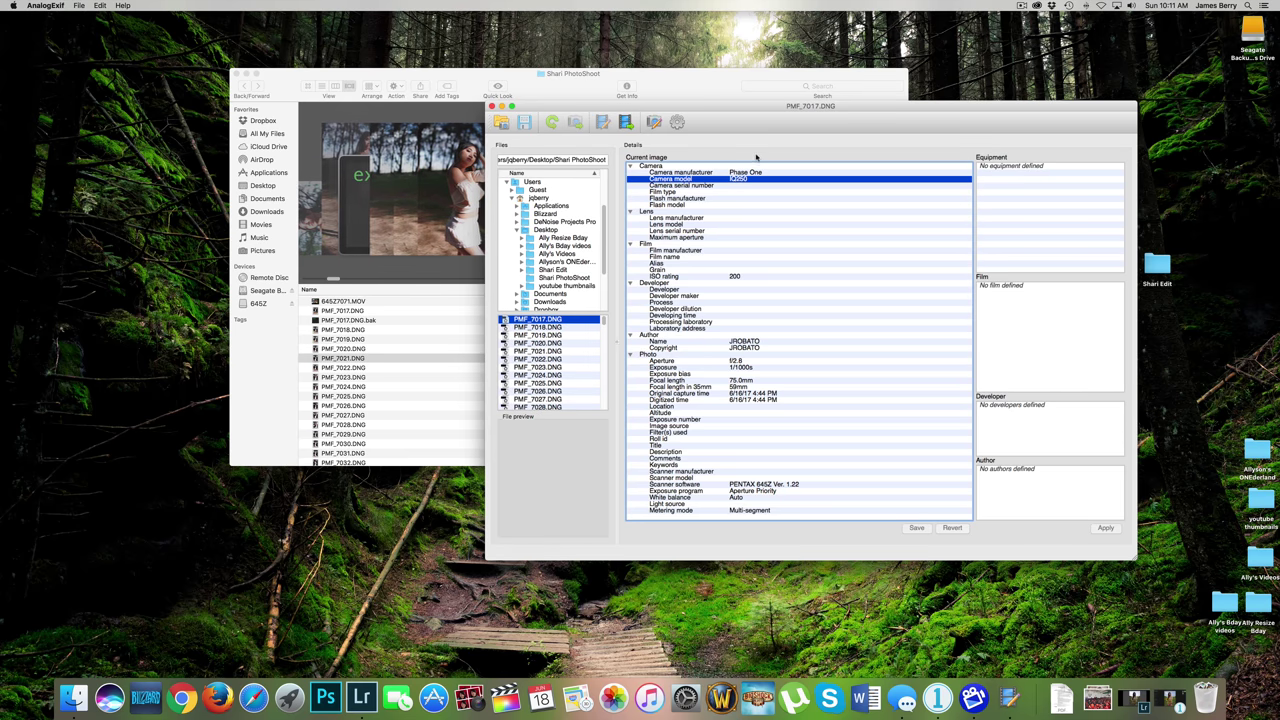
{"action": "left_click", "coordinate": [575, 328]}
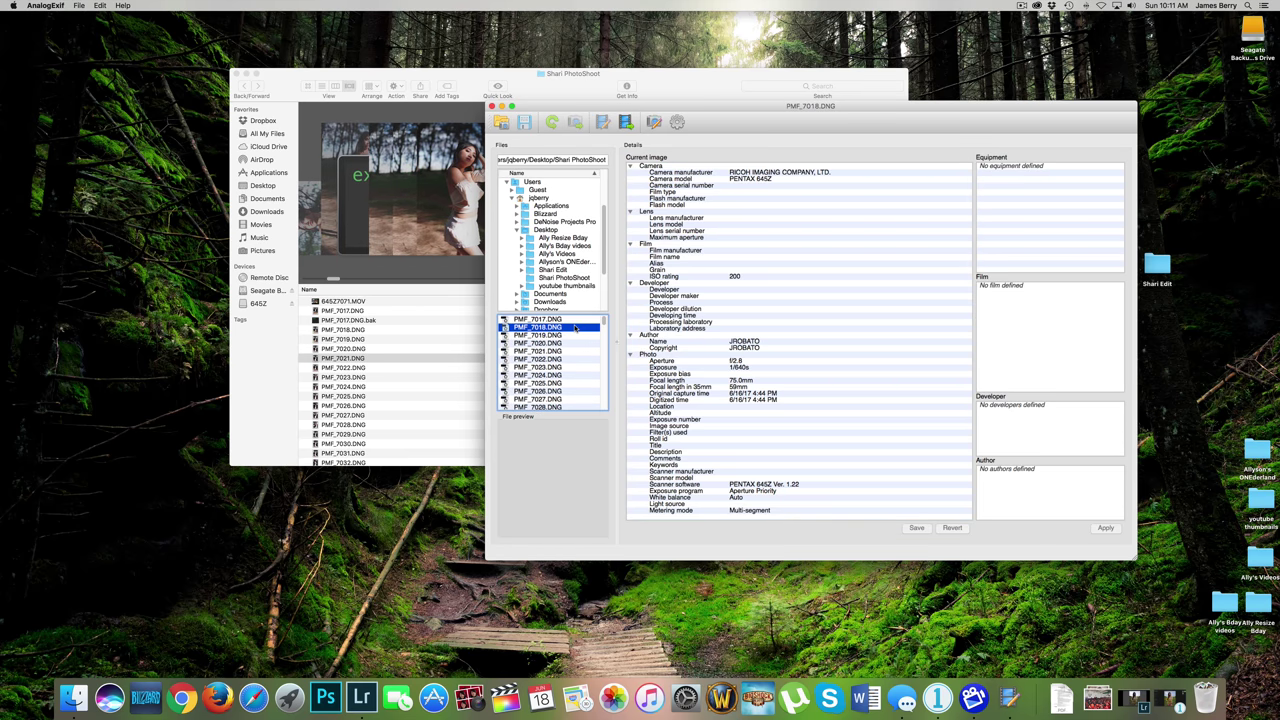
{"action": "left_click", "coordinate": [575, 335]}
{"action": "left_click", "coordinate": [576, 351]}
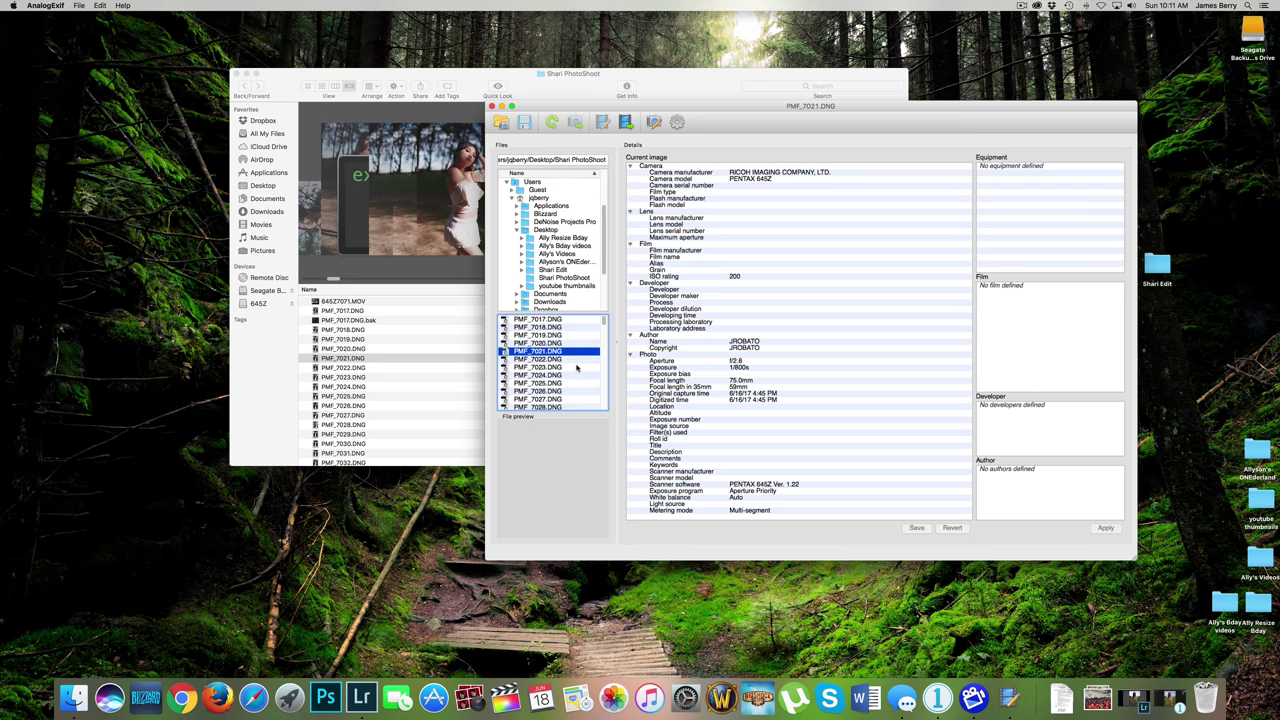
{"action": "left_click", "coordinate": [578, 367]}
{"action": "mouse_move", "coordinate": [604, 325]}
{"action": "left_mouse_down"}
{"action": "mouse_move", "coordinate": [604, 368]}
{"action": "mouse_move", "coordinate": [610, 308]}
{"action": "left_mouse_up"}
{"action": "left_click", "coordinate": [603, 367]}
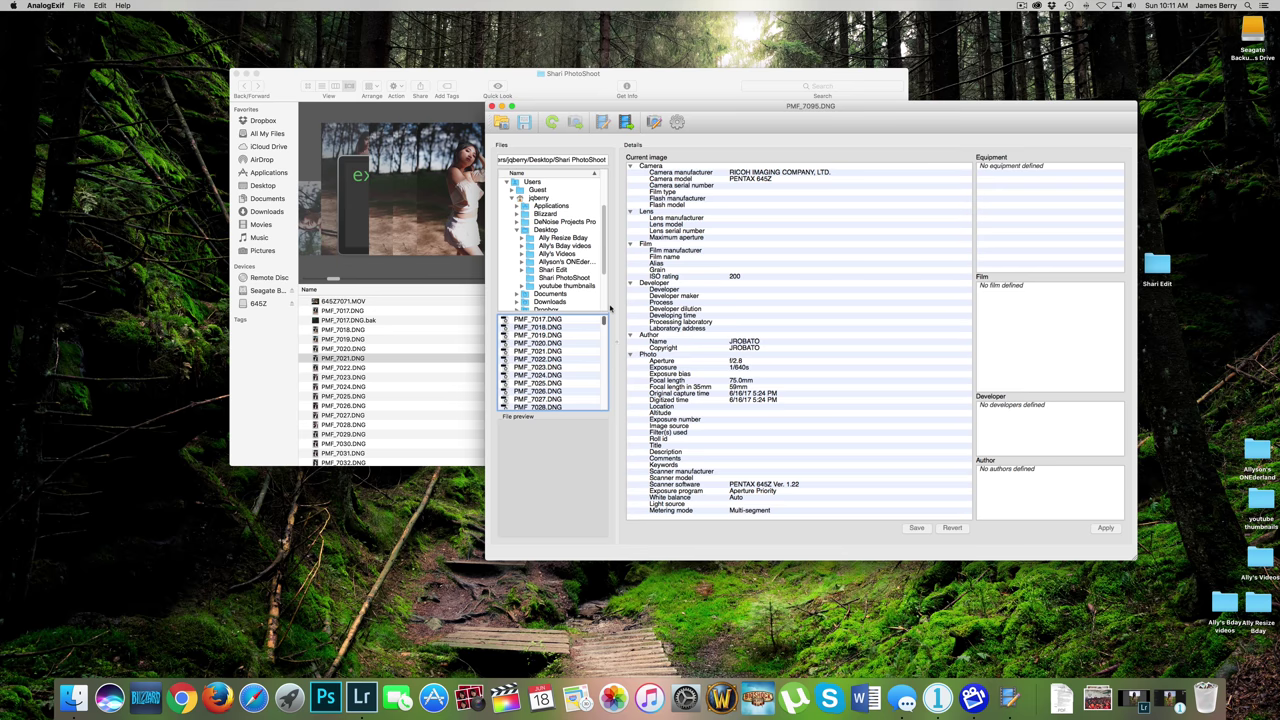
{"action": "left_click", "coordinate": [590, 319]}
Step: Select all DNG files from PMF_7018.DNG through PMF_7159.DNG in the file list
{"action": "left_click", "coordinate": [577, 327]}
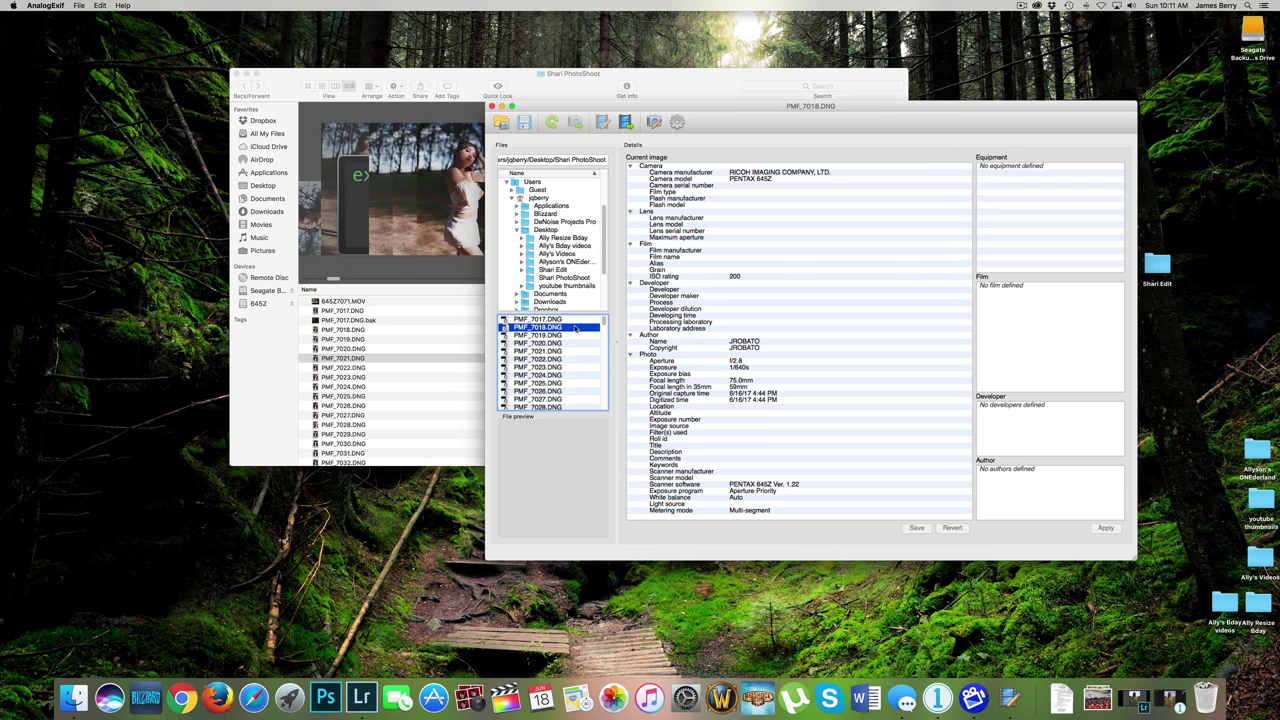
{"action": "left_click_drag", "start_coordinate": [604, 320], "coordinate": [612, 425]}
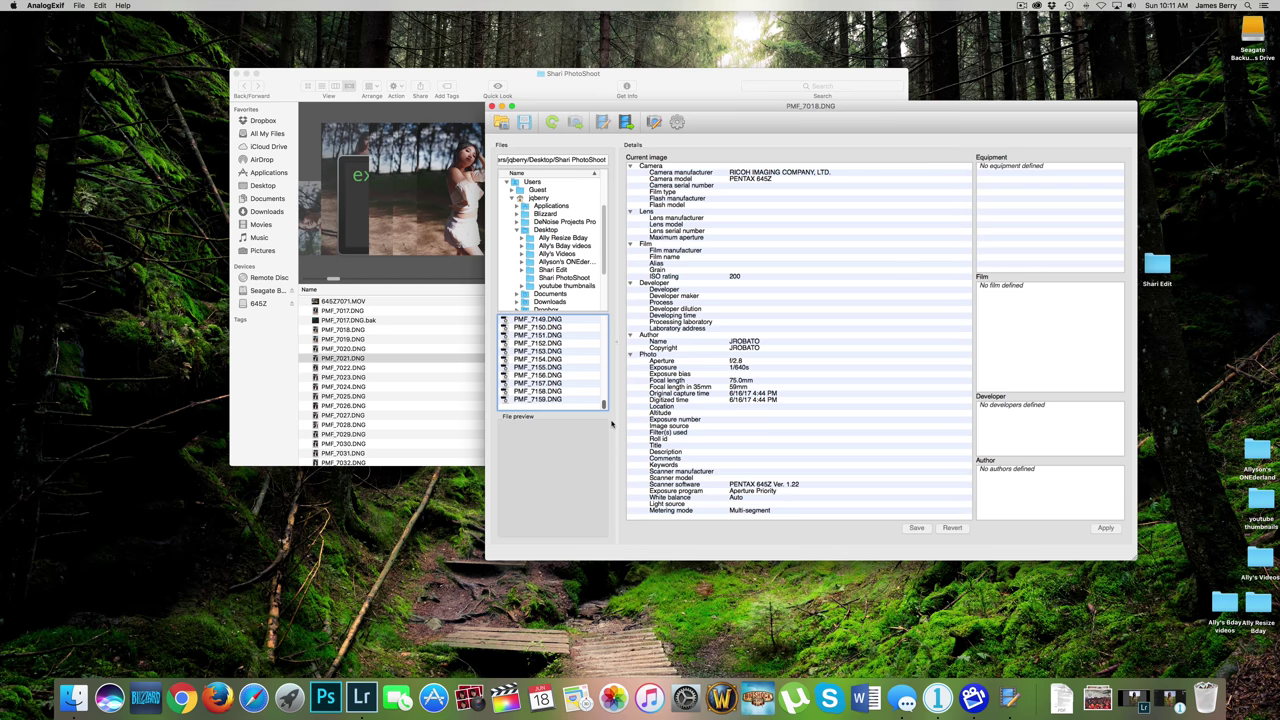
{"action": "left_click", "coordinate": [562, 399], "text": "shift"}
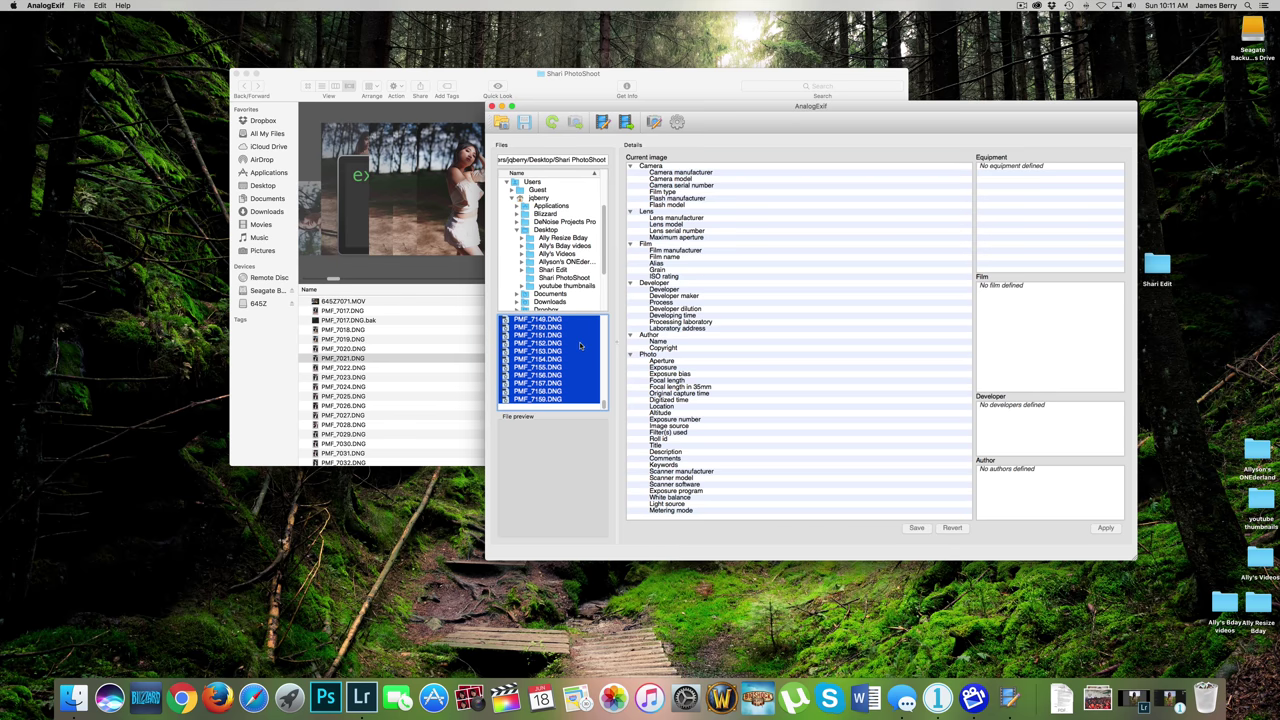
Step: Bring up the file chooser for the selected DNG files and switch its file type to All files
{"action": "right_click", "coordinate": [580, 345]}
{"action": "left_click", "coordinate": [619, 360]}
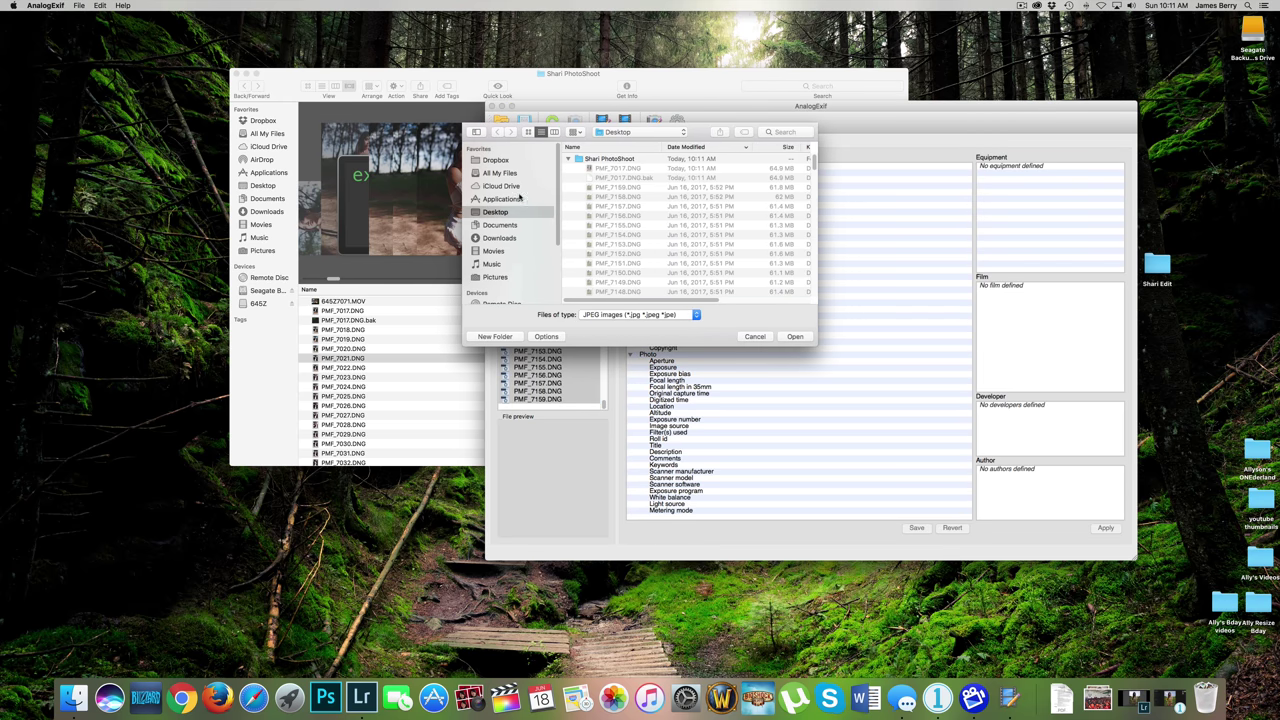
{"action": "left_click", "coordinate": [648, 313]}
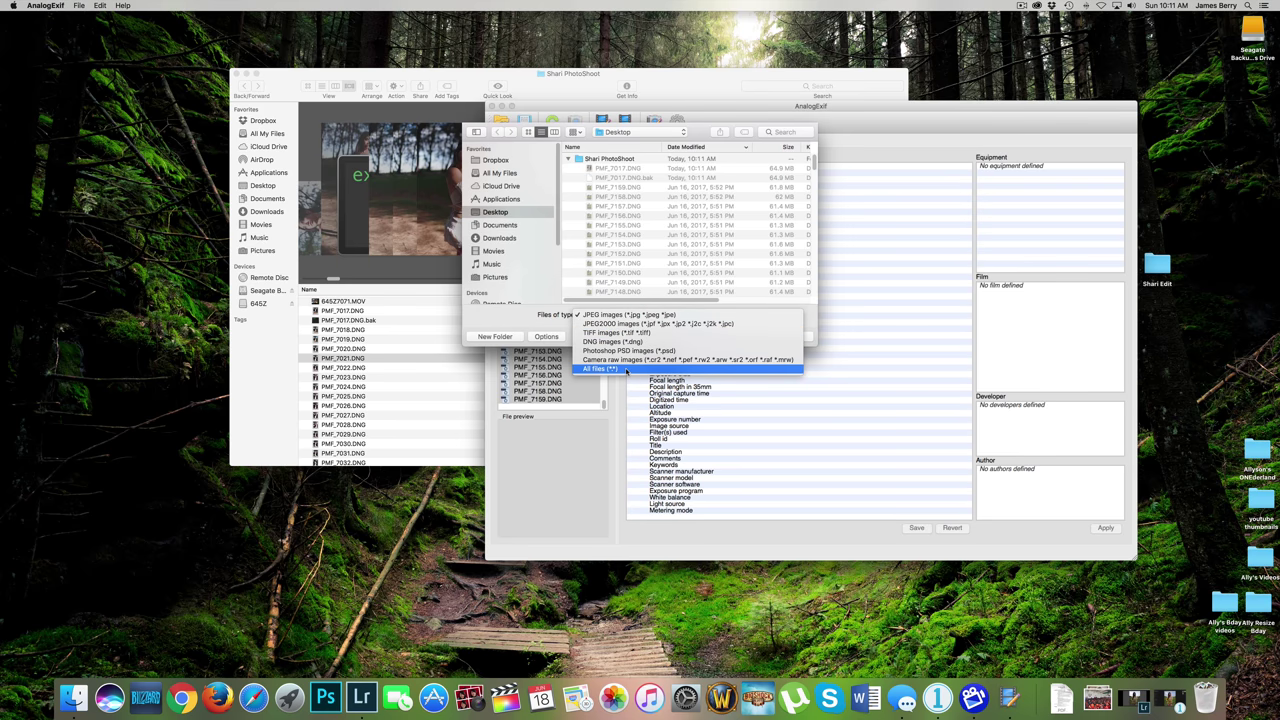